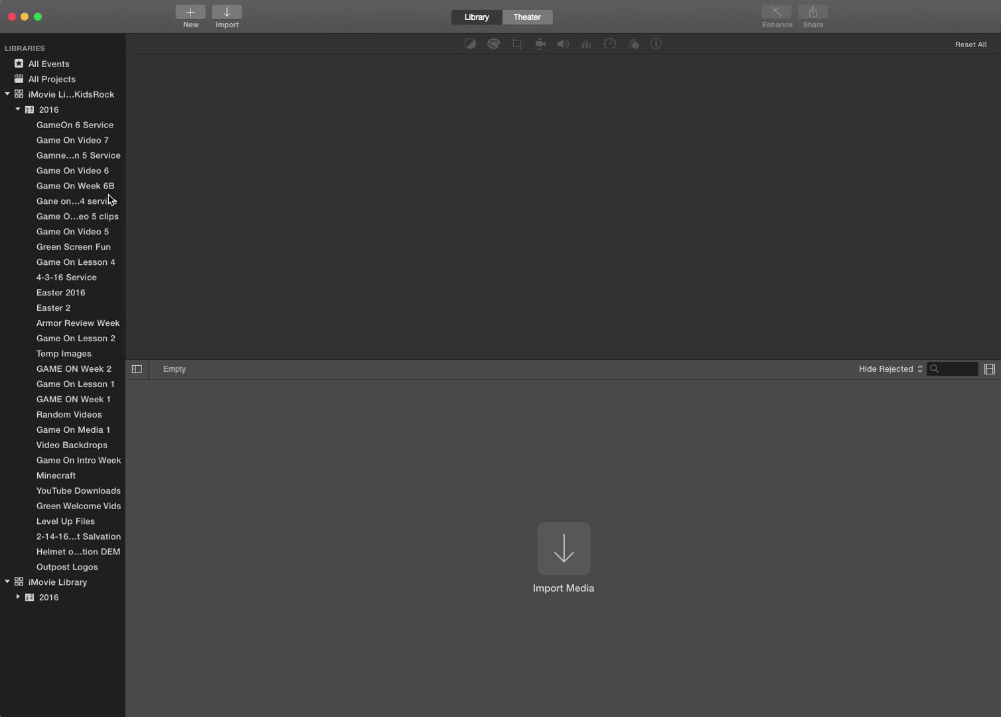
Open the Green Welcome Vids event and select the cowboy-hat puppet clip MAH00599.
left_click(57, 511)
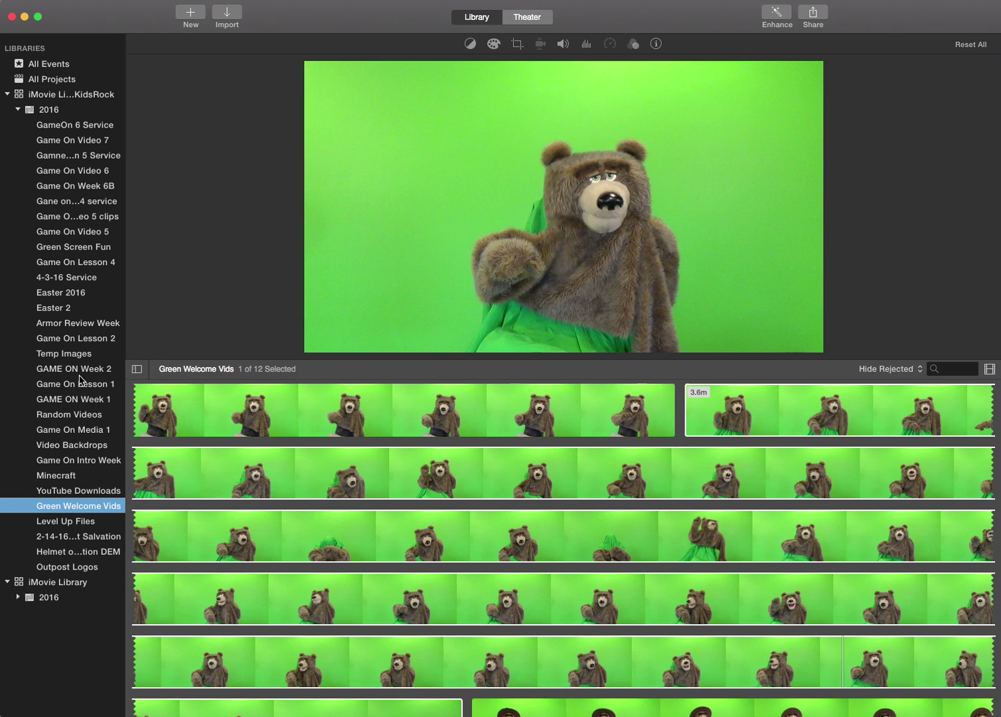
mouse_move(500, 345)
scroll(639, 570, "down", 10)
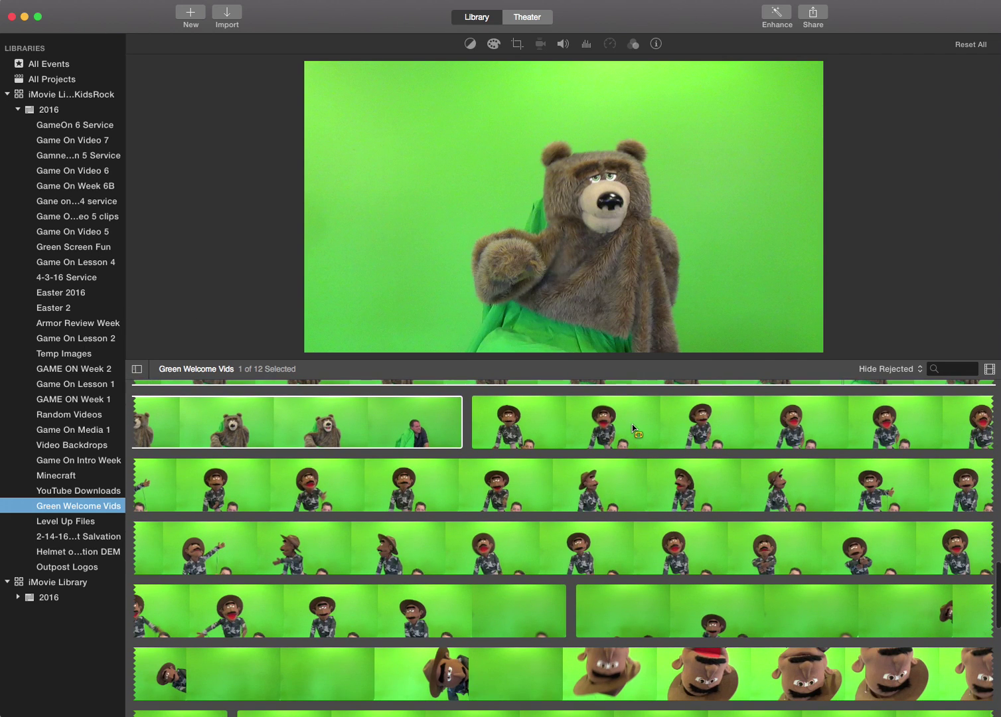
left_click(632, 424)
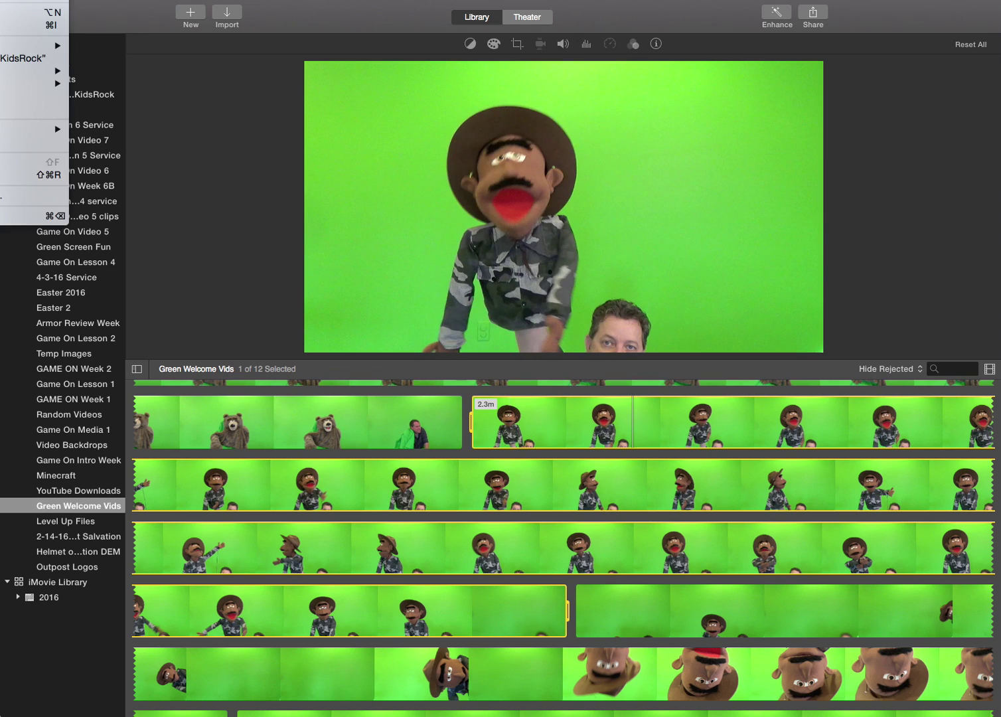
Create a new No Theme movie named 'Green Sample'.
key("Escape")
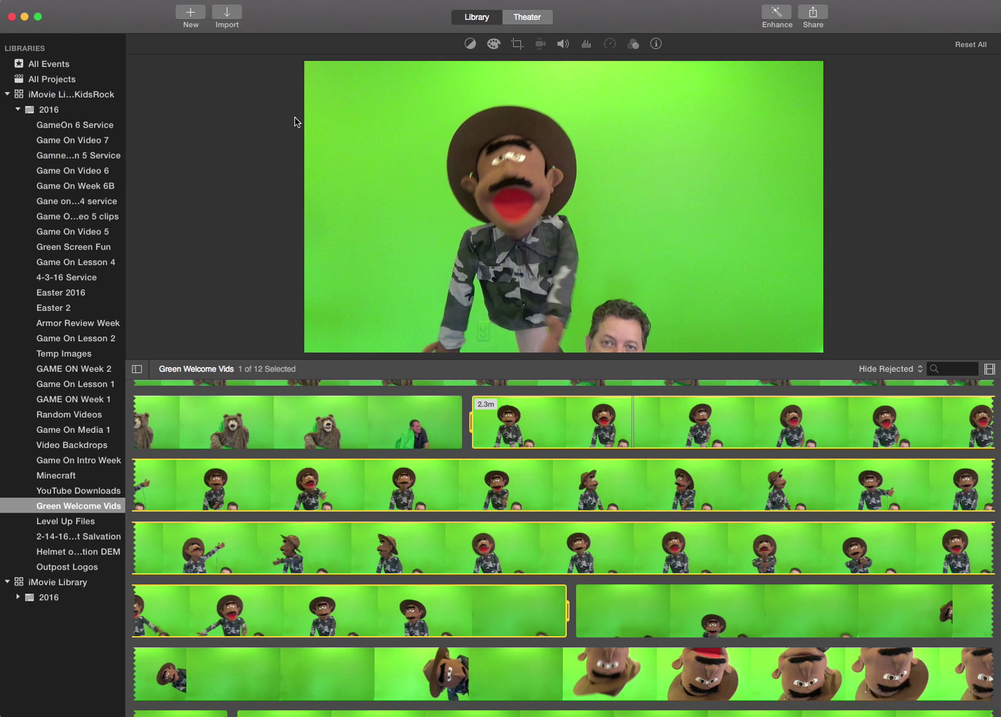
key("super+n")
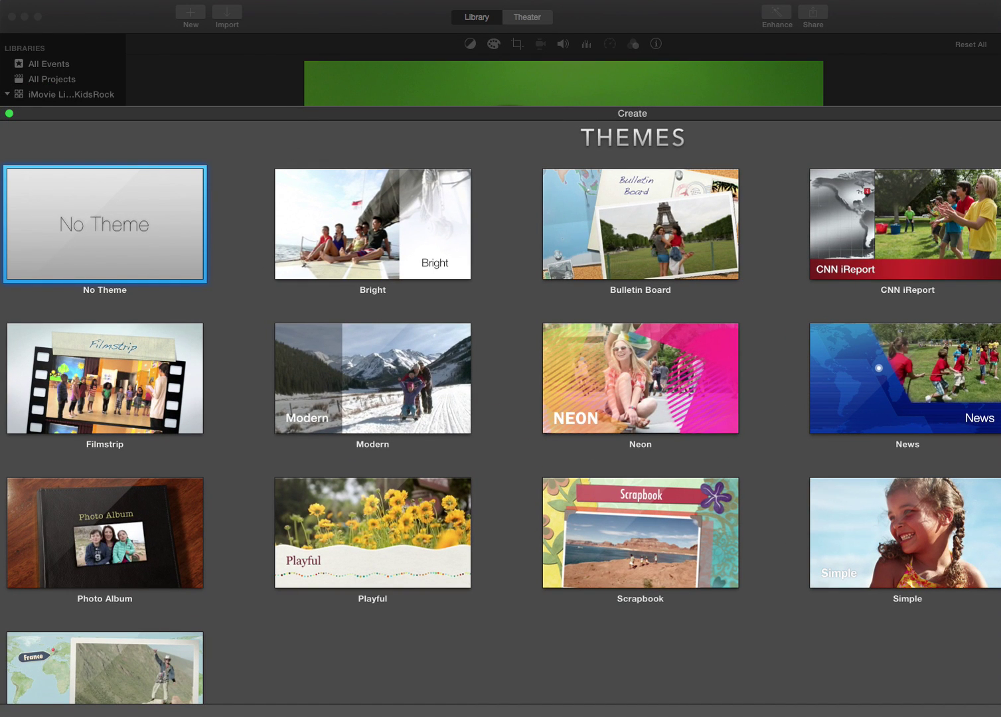
key("Return")
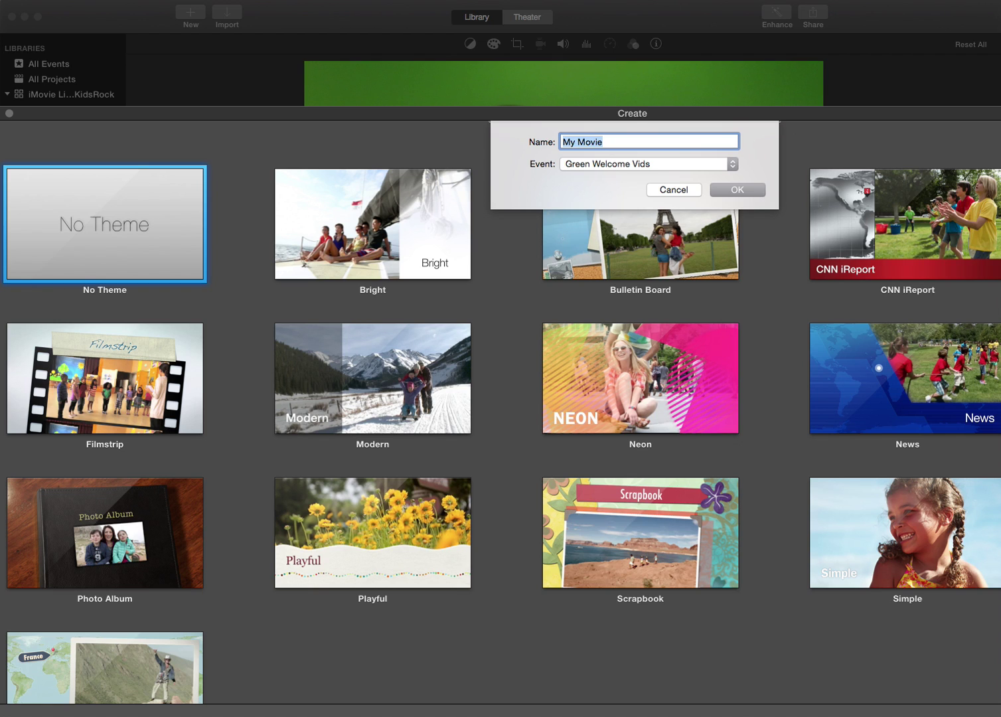
type("Green Sample")
key("Return")
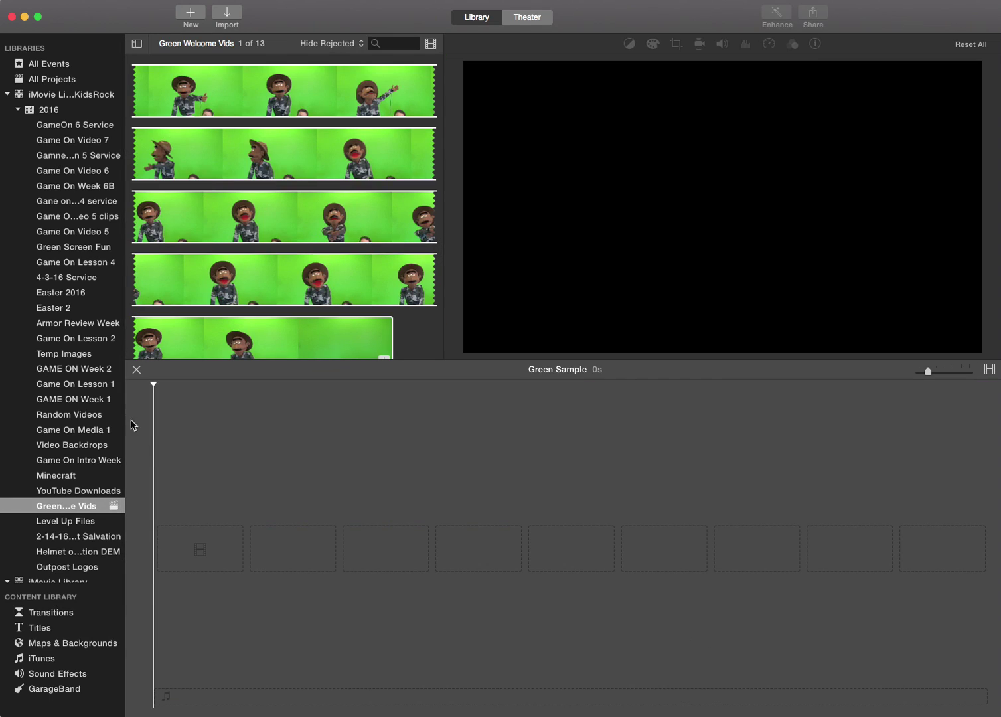
left_click(67, 219)
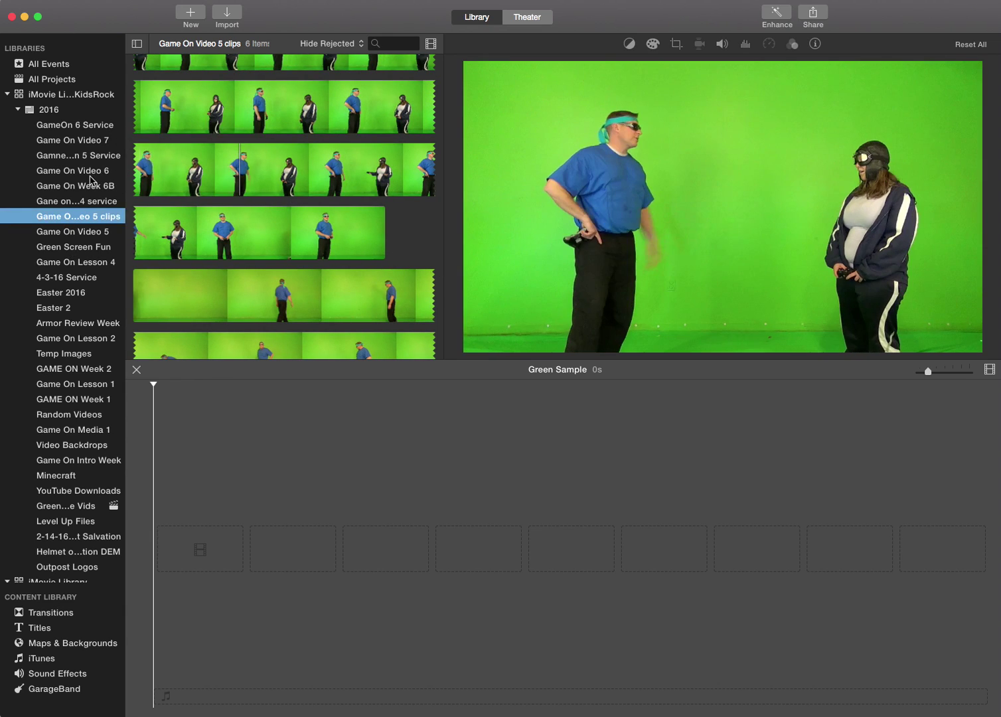
left_click(90, 172)
left_click(87, 190)
left_click(67, 279)
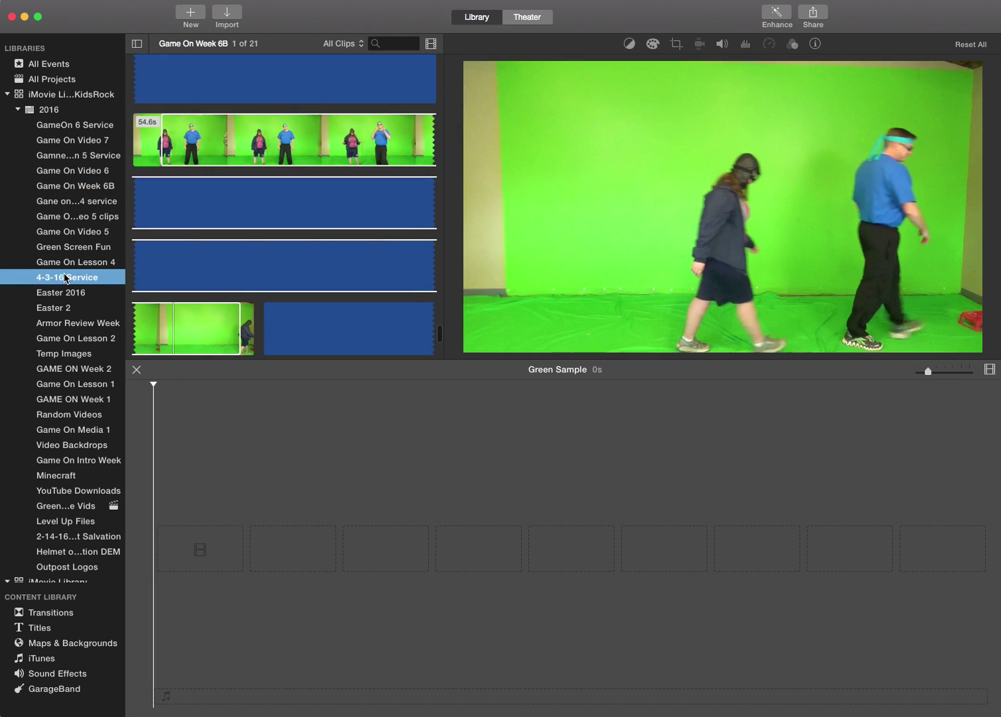
left_click(63, 293)
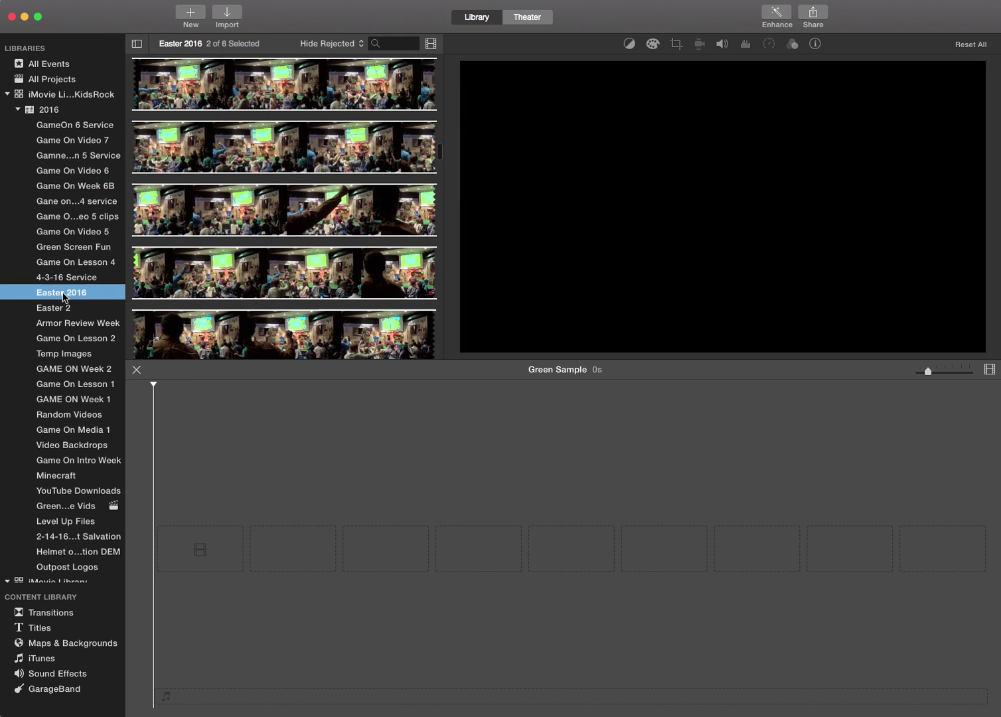
left_click(59, 461)
left_click(64, 506)
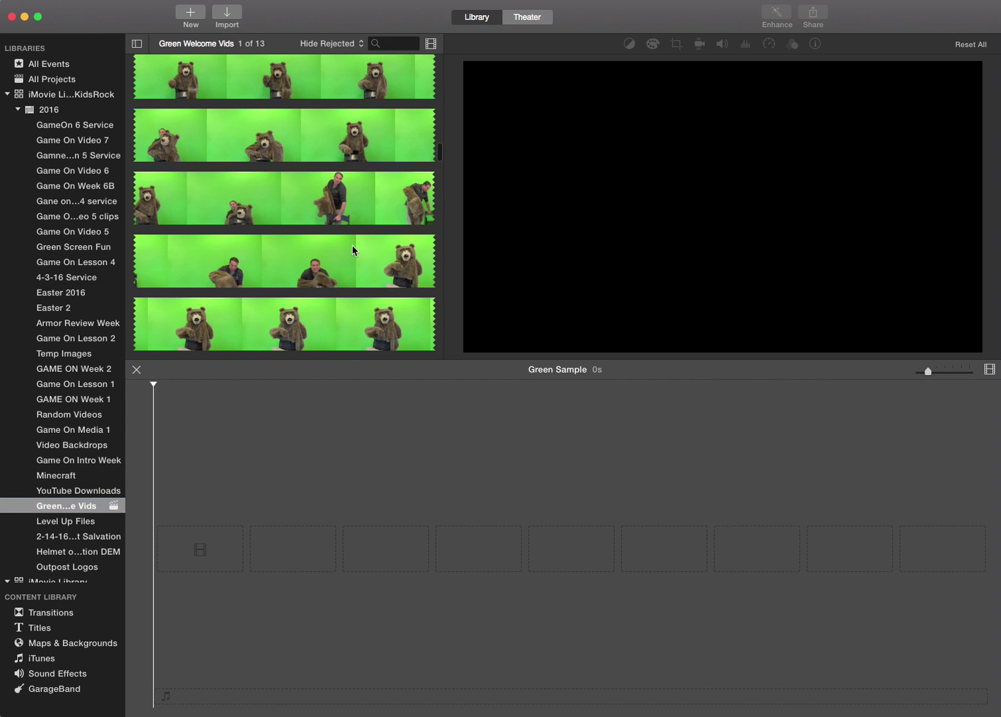
scroll(337, 244, "down", 10)
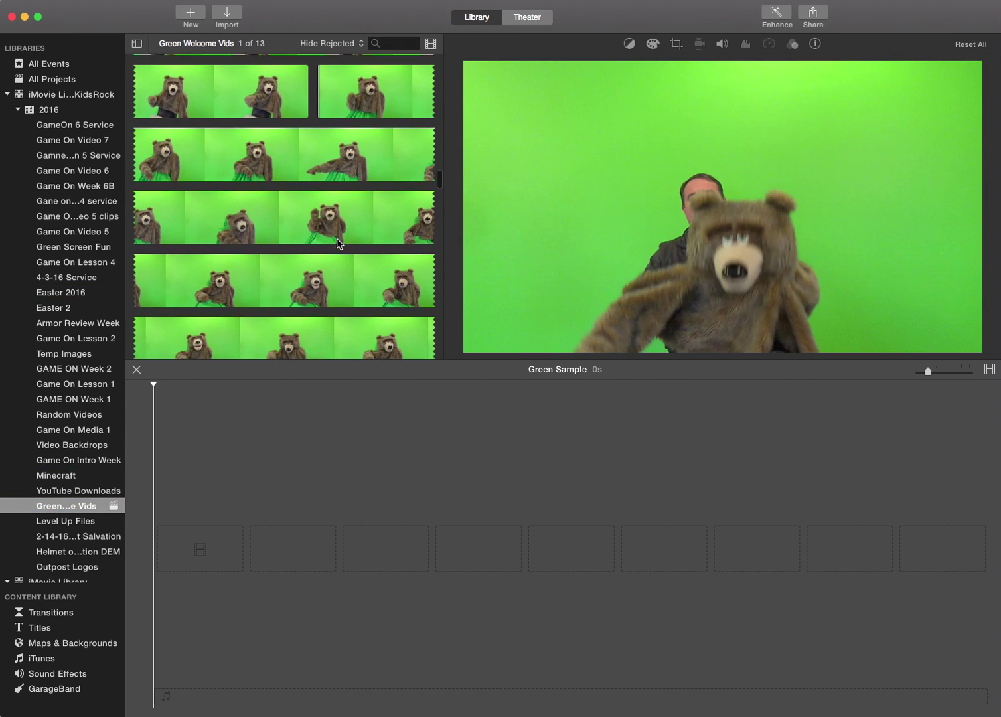
scroll(336, 238, "down", 10)
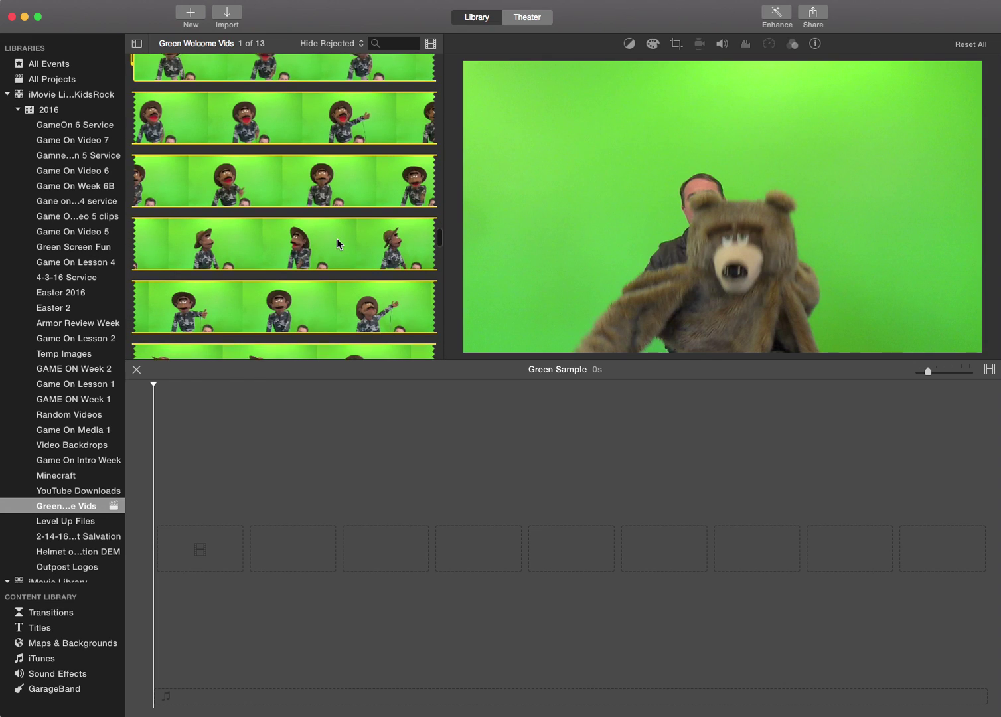
left_click_drag(316, 244, 194, 547)
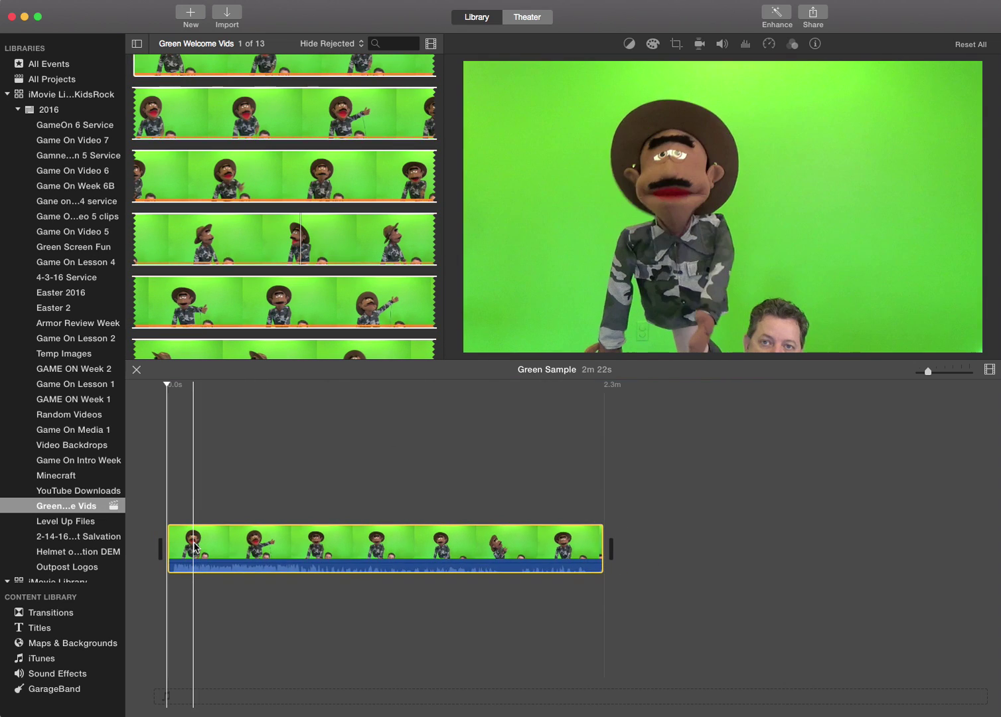
Zoom the timeline so the 2m 22s puppet clip fills it, preview a later frame, and show Temp Images.
left_click(606, 553)
left_click(813, 471)
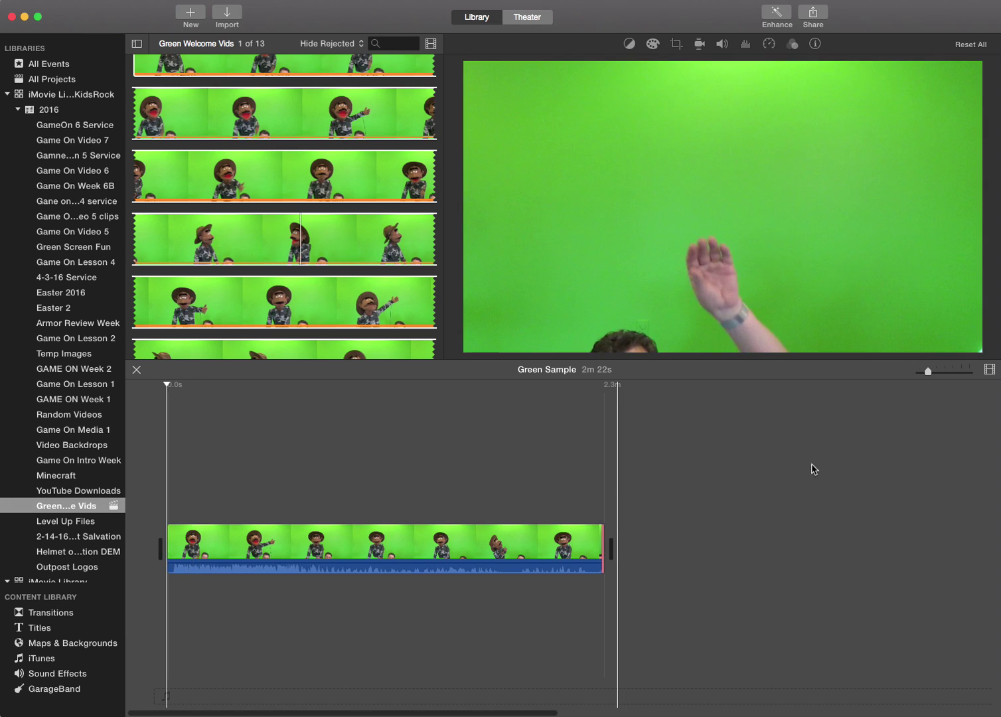
left_click(943, 373)
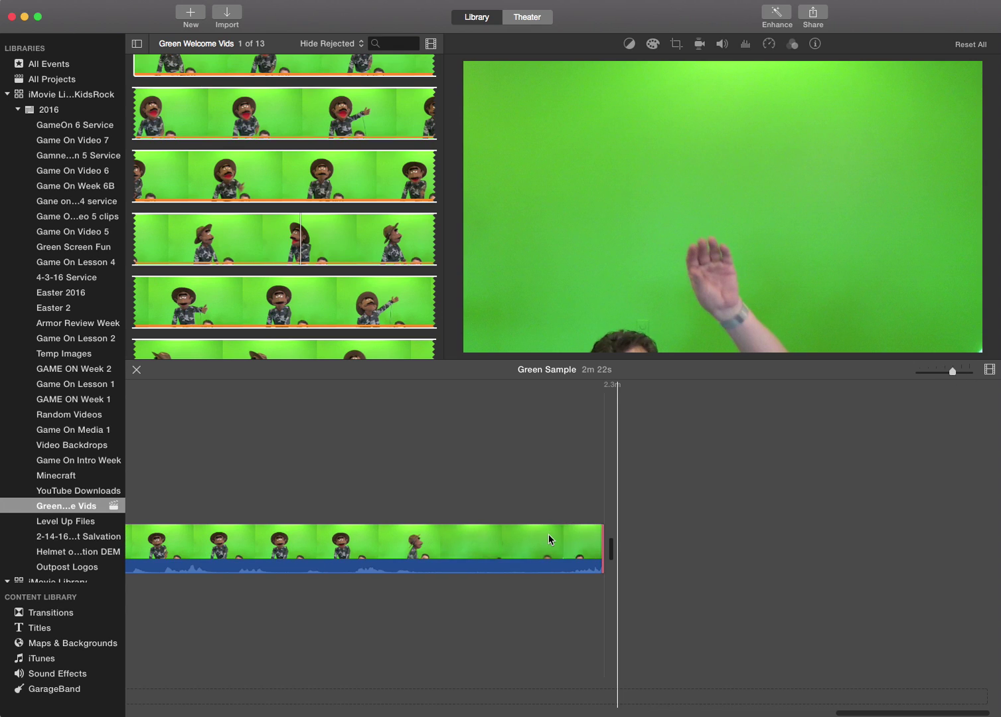
left_click(952, 372)
scroll(548, 539, "left", 10)
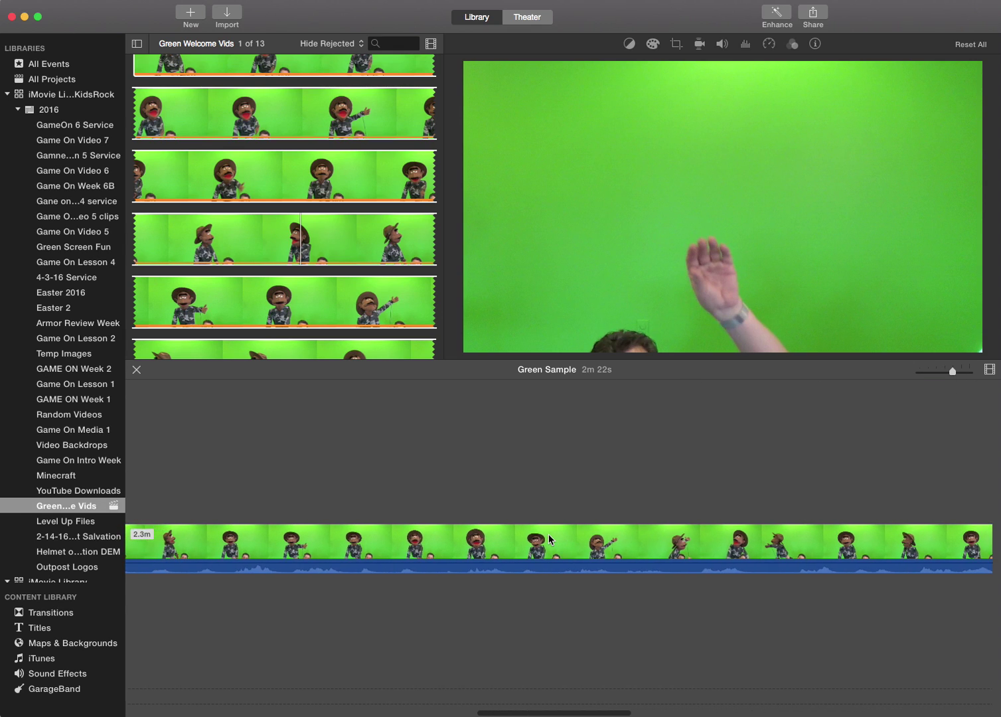
left_click(565, 473)
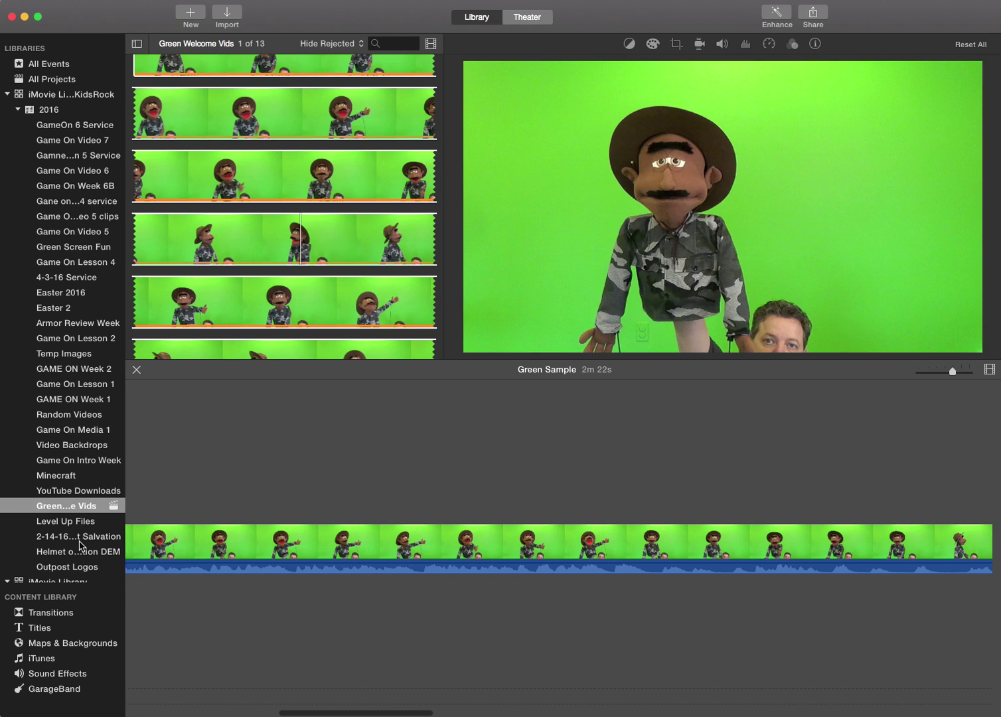
left_click(58, 354)
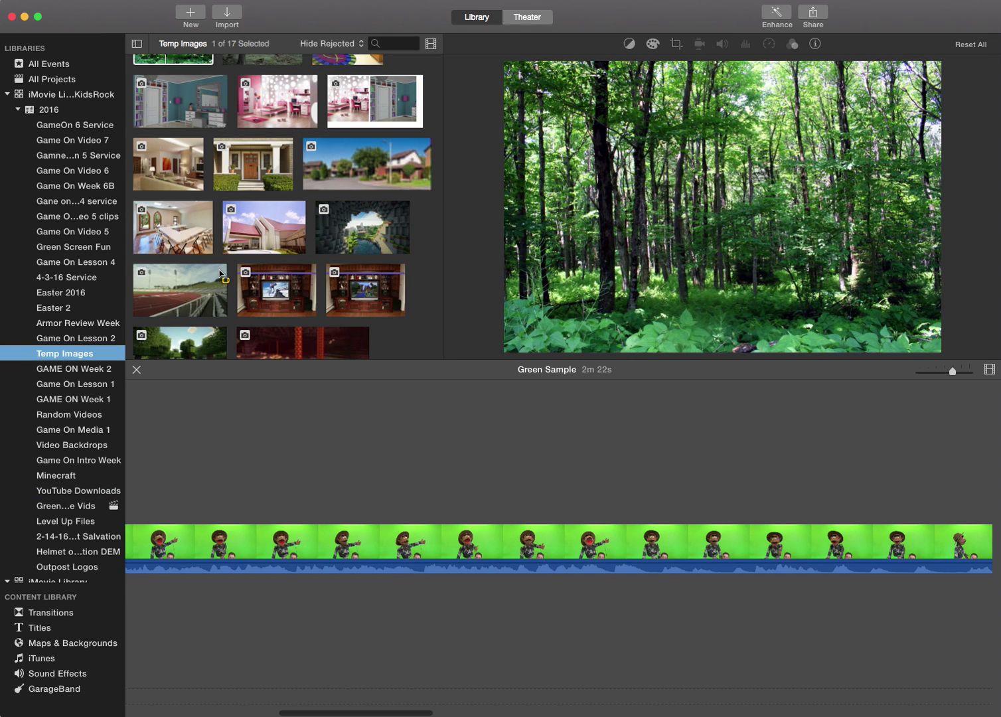
Preview the Temp Images backgrounds (girls' rooms, street1, Minecraft cave, classroom1, church, track) and choose the forest photo.
scroll(221, 274, "up", 3)
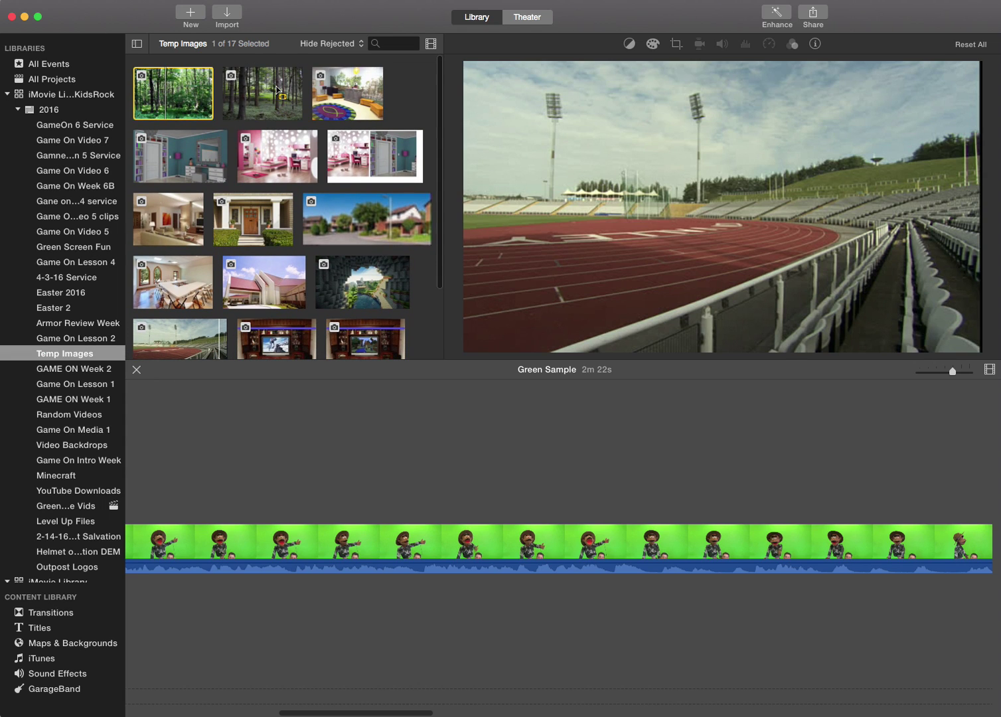
left_click(341, 93)
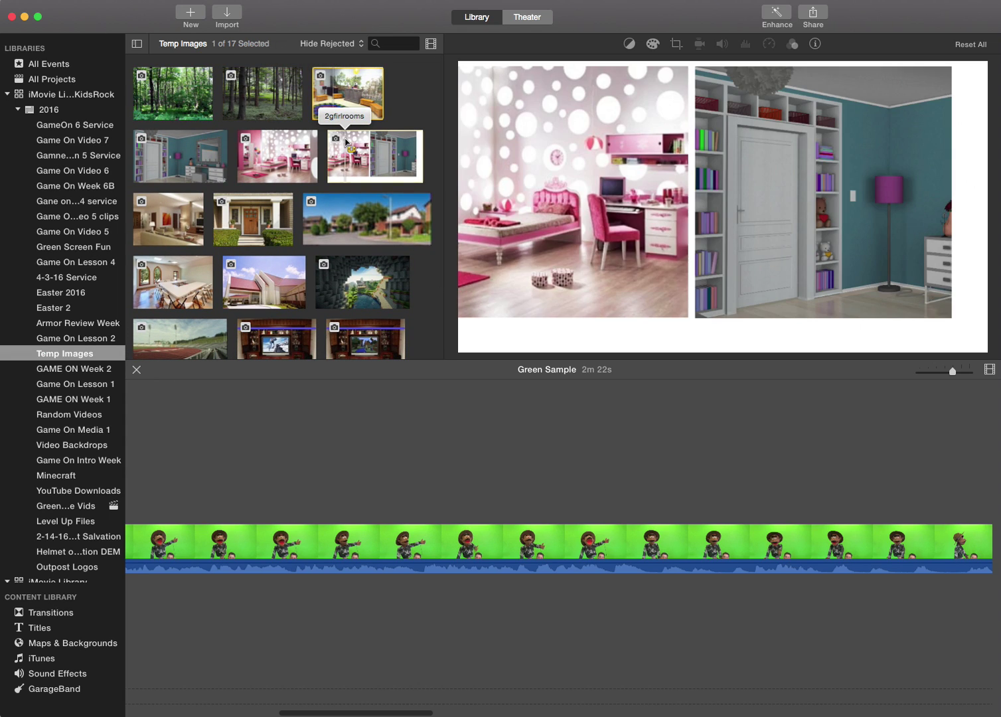
left_click(398, 229)
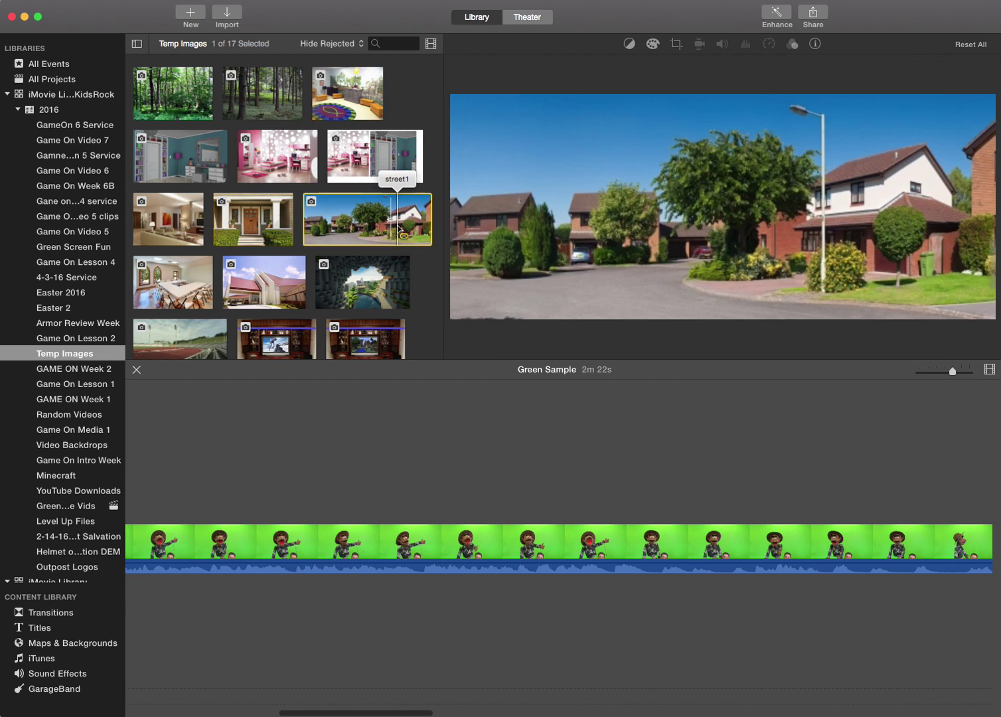
left_click(368, 279)
left_click(145, 284)
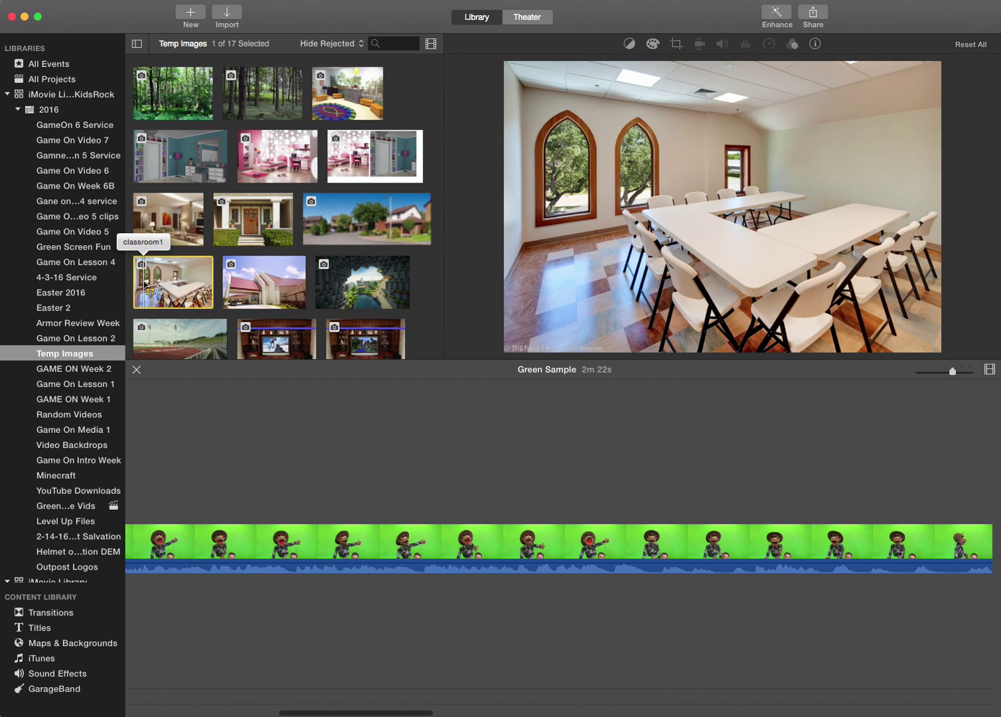
scroll(288, 304, "down", 3)
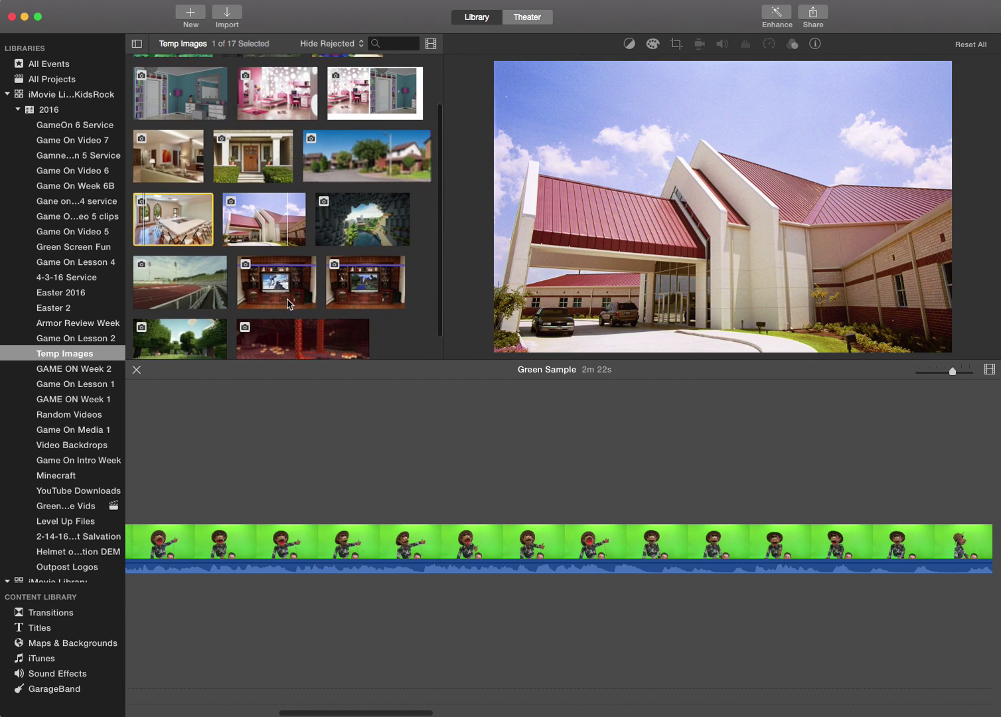
left_click(275, 223)
left_click(192, 282)
scroll(226, 292, "up", 4)
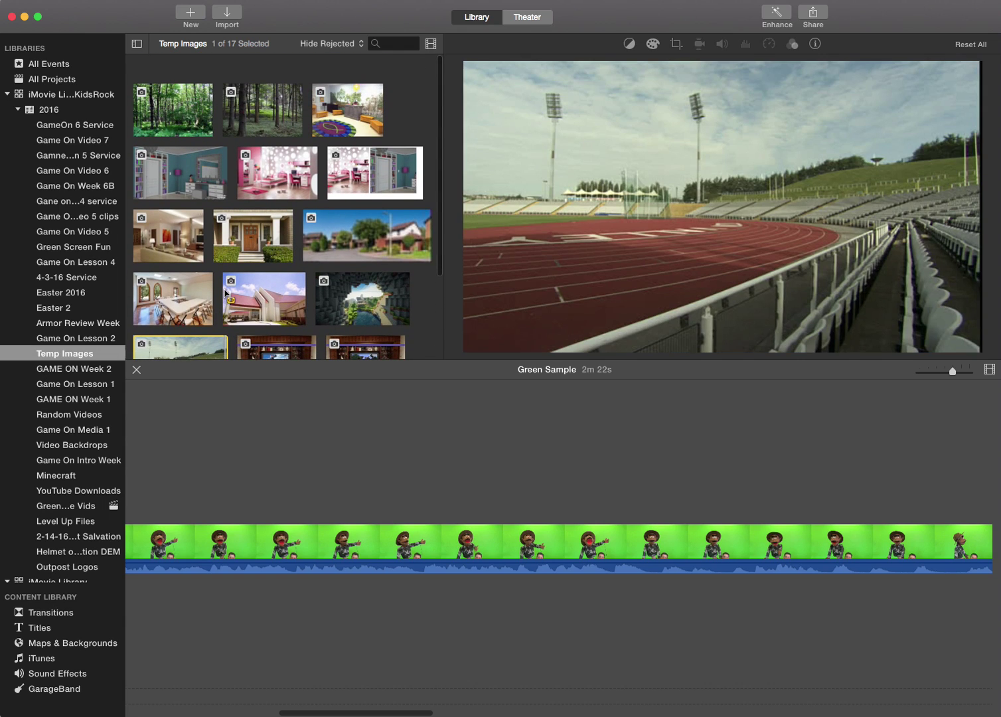
scroll(225, 292, "down", 1)
left_click(160, 106)
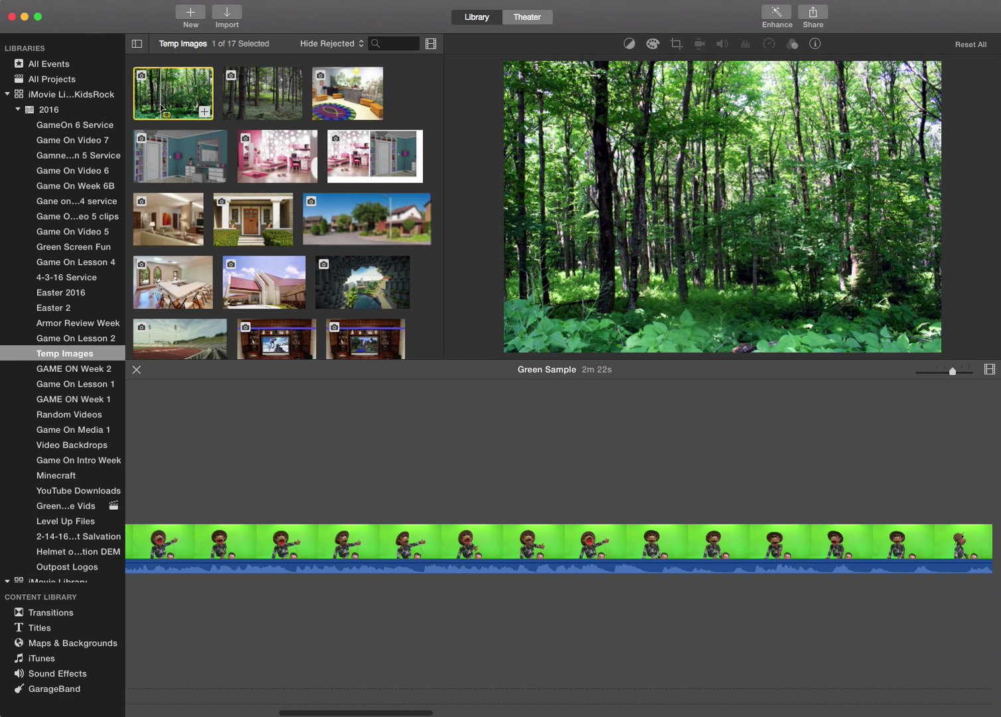
Place the forest backdrop at the movie's start with the puppet clip layered above it.
mouse_move(186, 259)
left_mouse_down()
mouse_move(192, 407)
mouse_move(159, 472)
mouse_move(135, 475)
mouse_move(139, 542)
mouse_move(126, 552)
mouse_move(176, 554)
left_mouse_up()
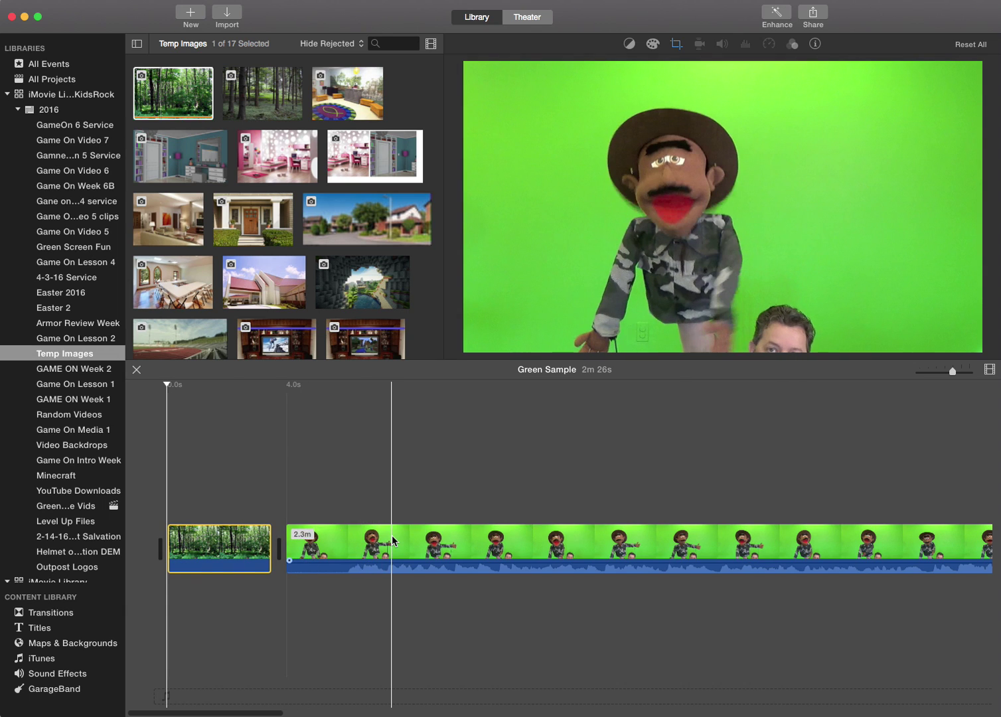
left_click(392, 541)
left_click_drag(391, 541, 273, 491)
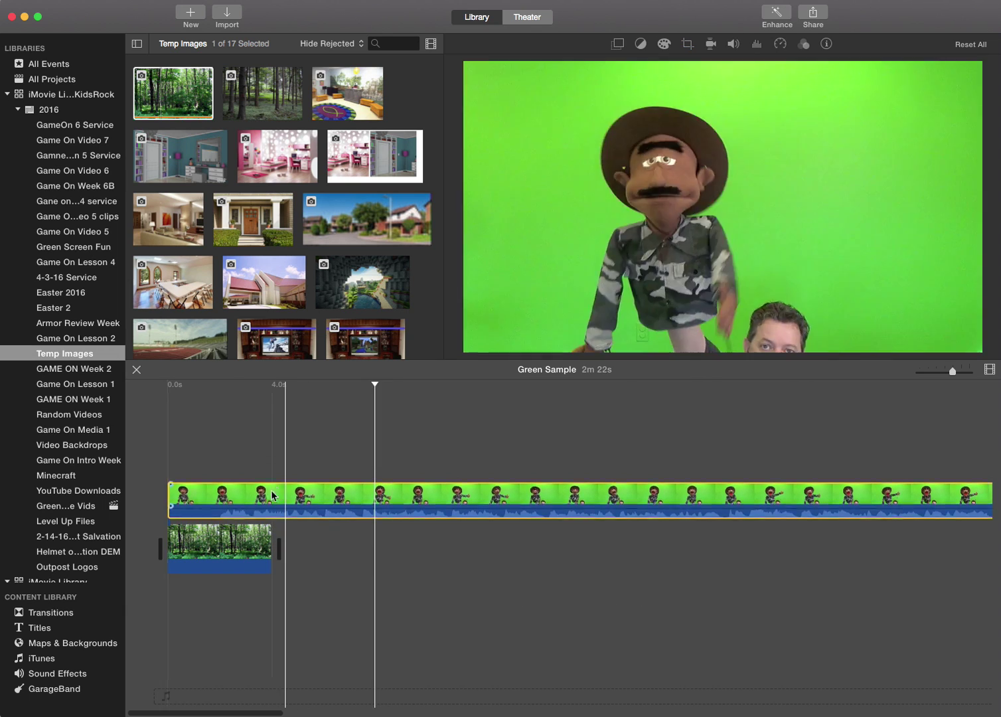
Stretch the forest clip from about 11.9 seconds to about 1.2 minutes.
left_click(219, 537)
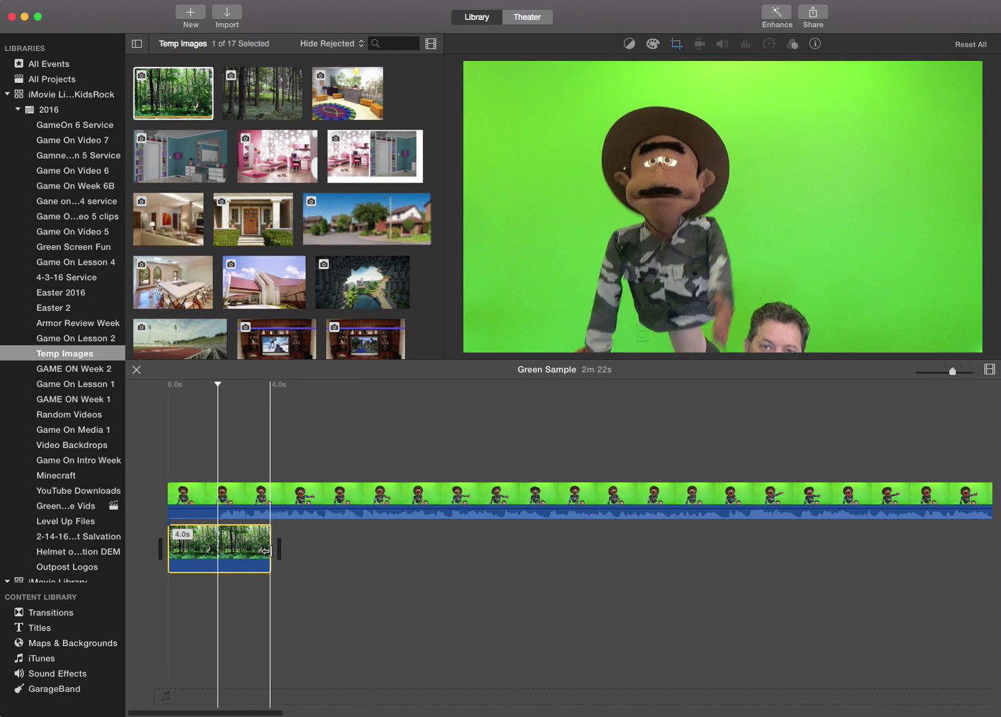
left_click_drag(270, 549, 920, 563)
left_click(943, 372)
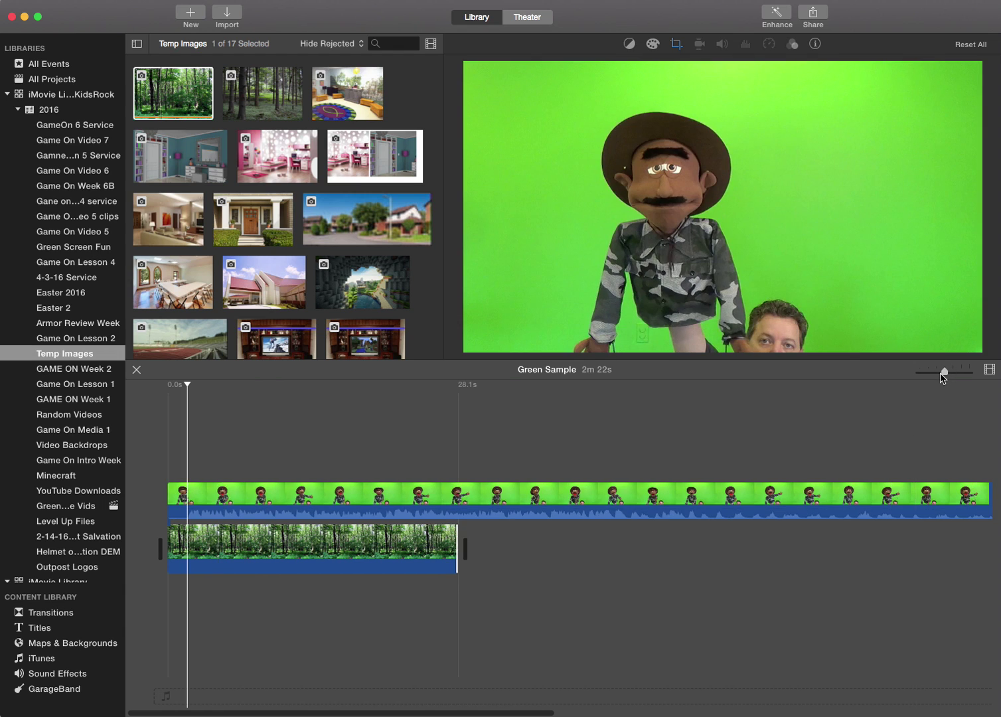
left_click_drag(446, 554, 936, 551)
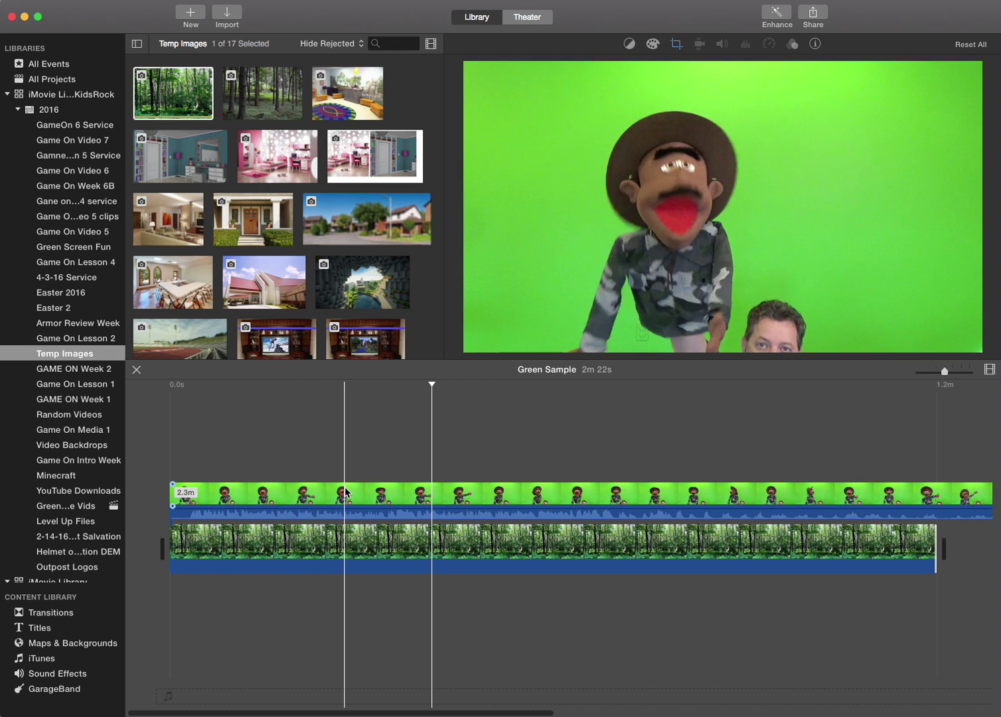
left_click(204, 493)
Trim the first seconds off the puppet clip and play it back to review.
key("space")
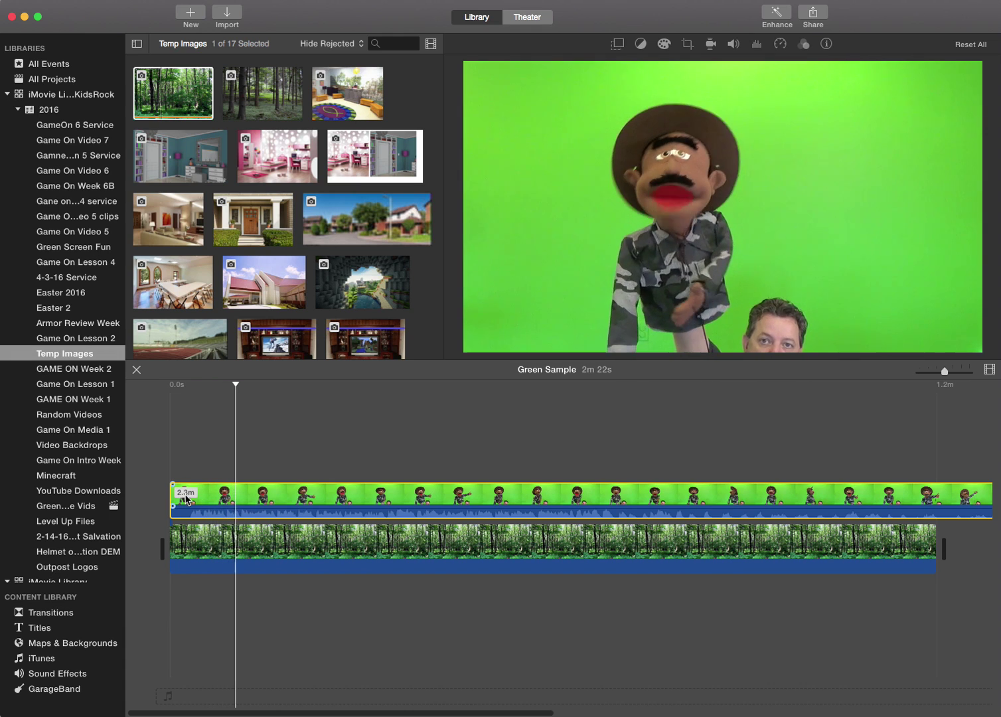
left_click(186, 498)
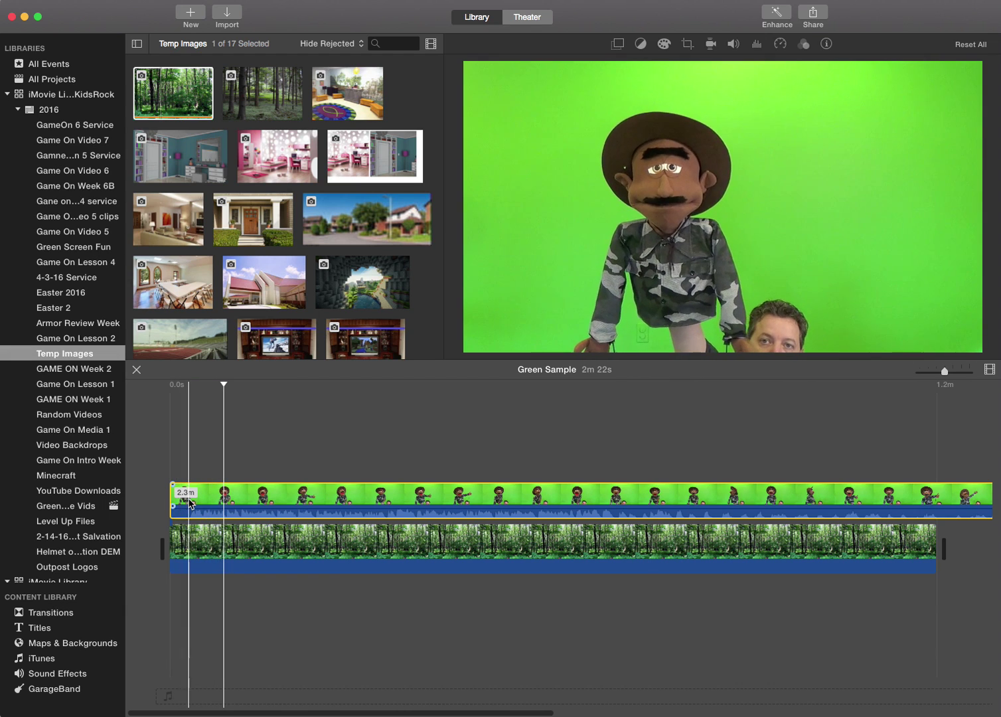
left_click(186, 498)
left_click_drag(189, 502, 190, 499)
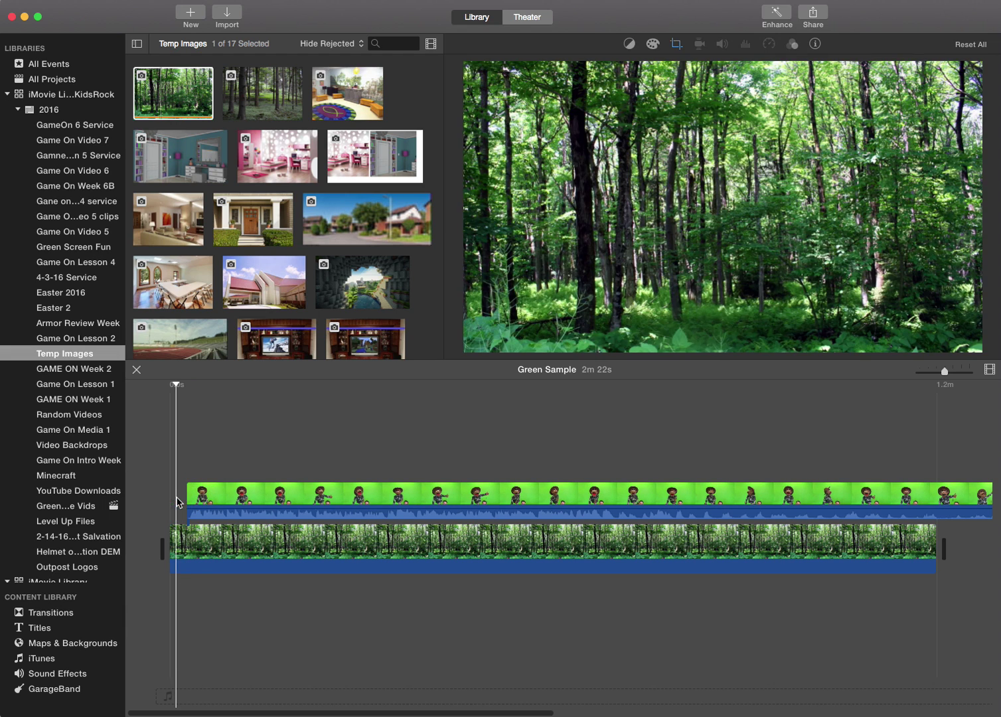
left_click_drag(253, 498, 234, 498)
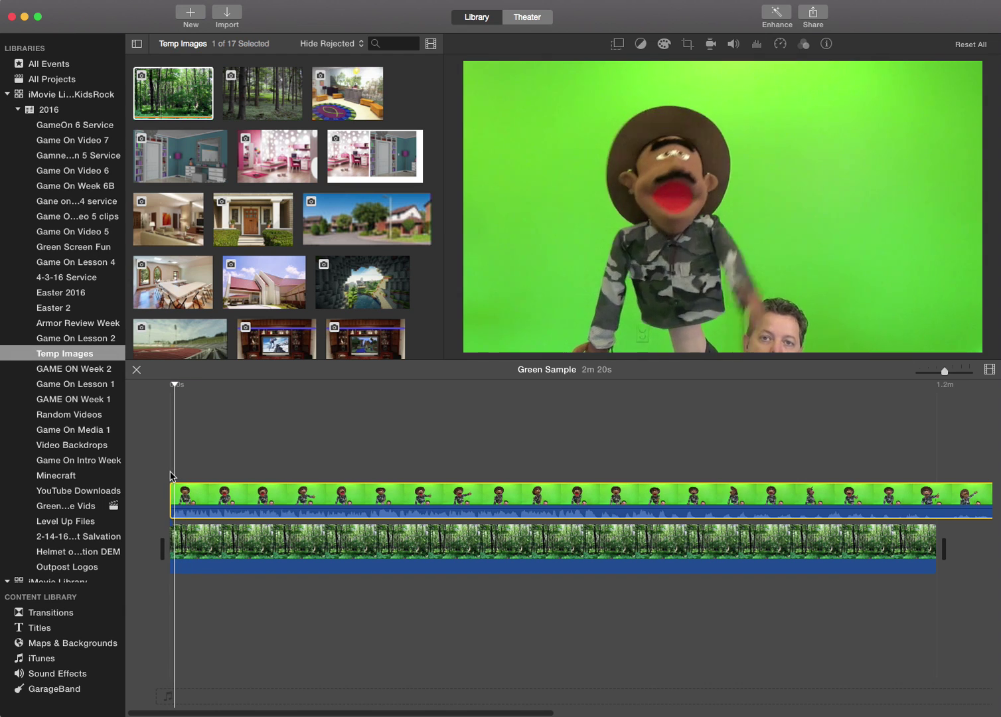
key("space")
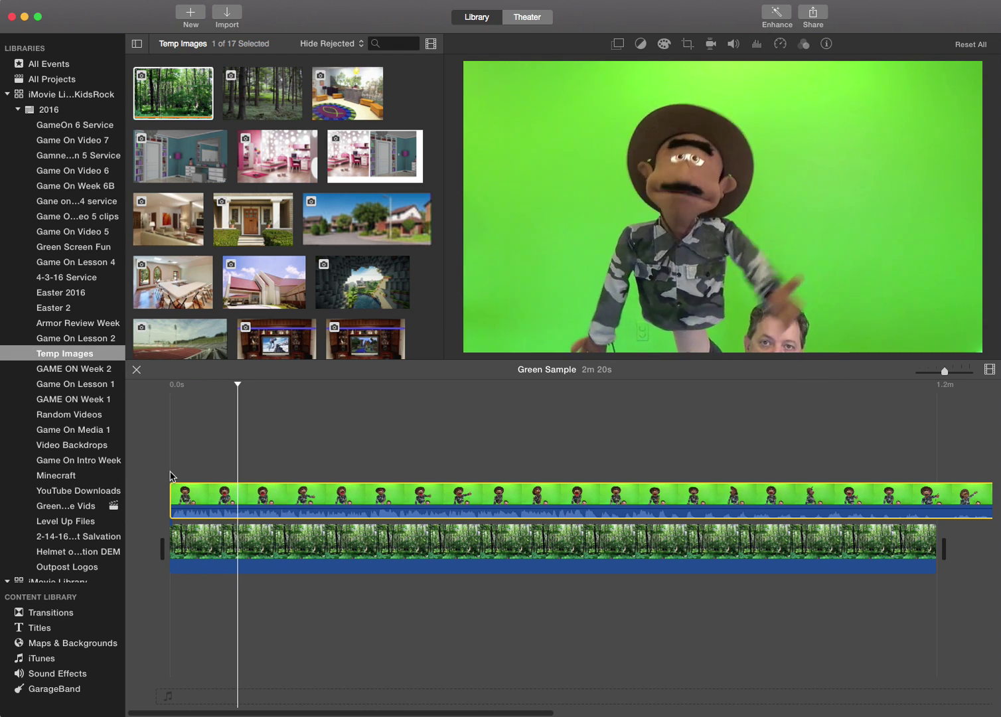
key("space")
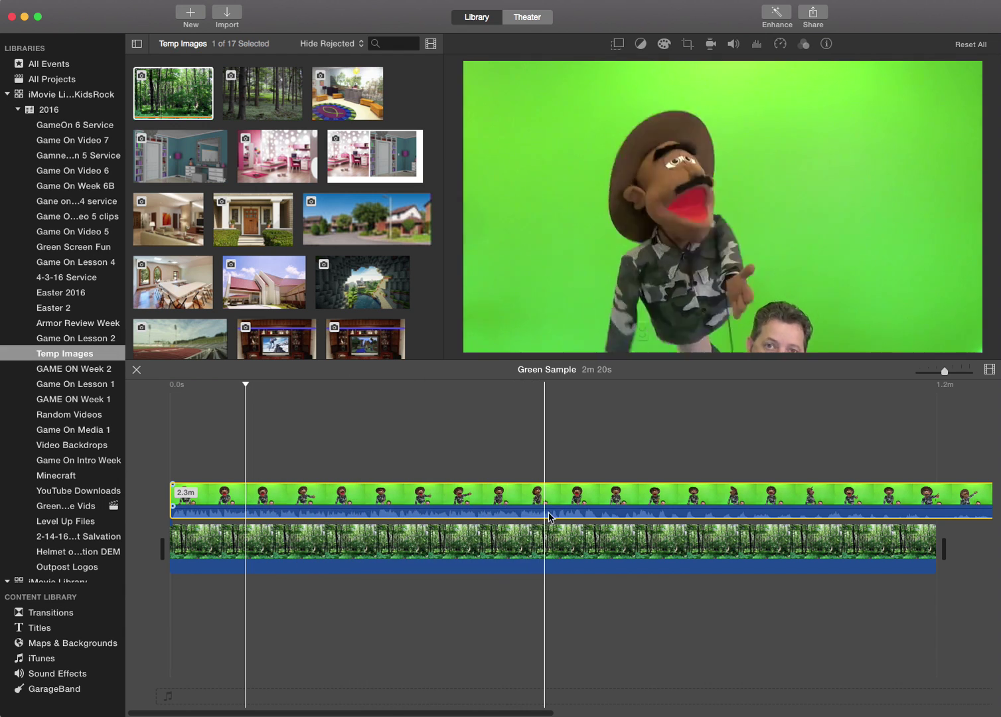
Split the puppet clip at the chosen end point and delete the leftover piece.
left_click(598, 503)
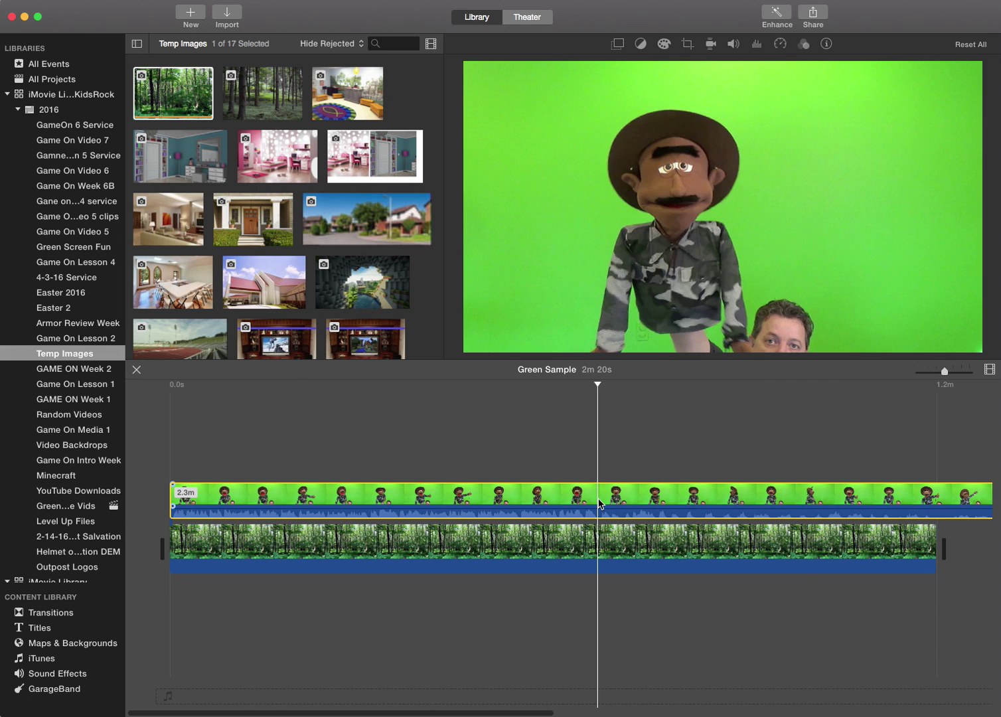
key("super+b")
left_click(636, 502)
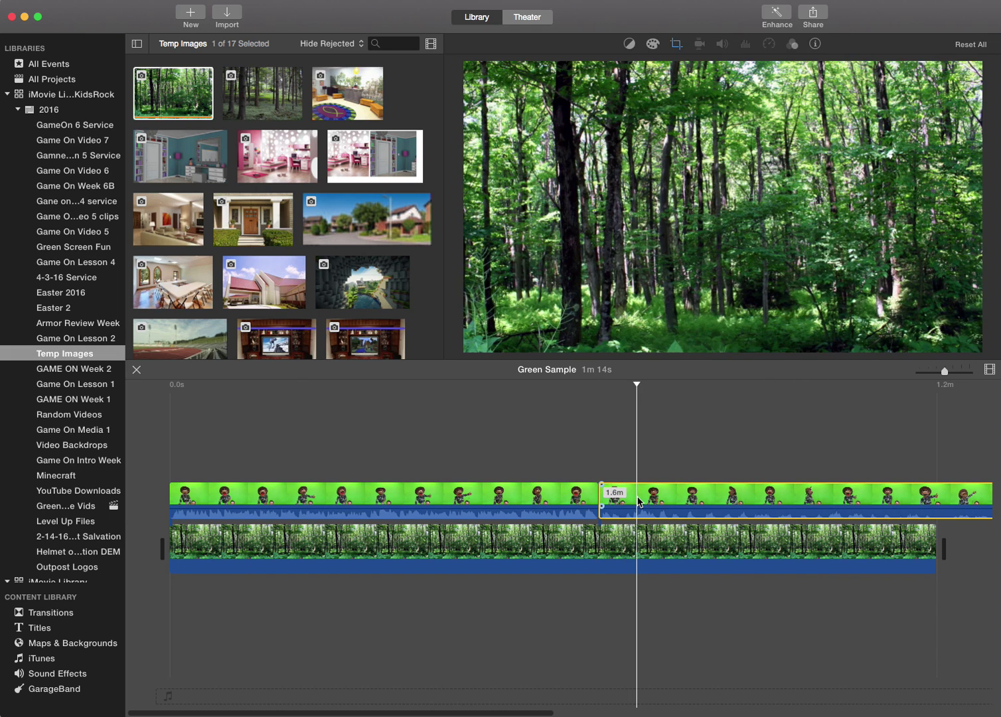
key("Delete")
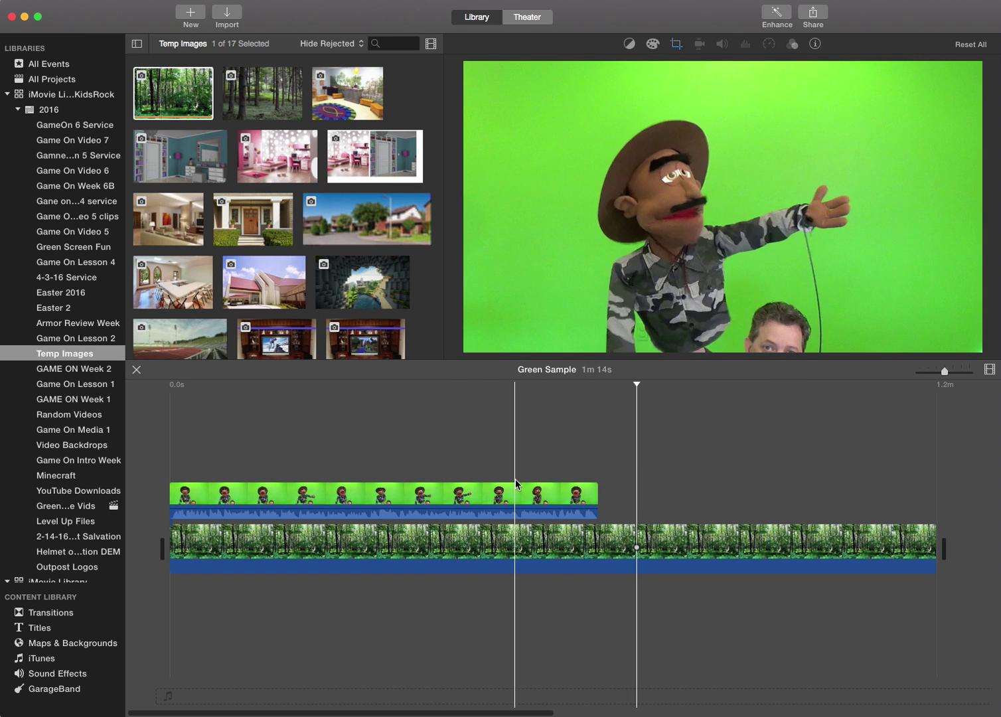
left_click(375, 501)
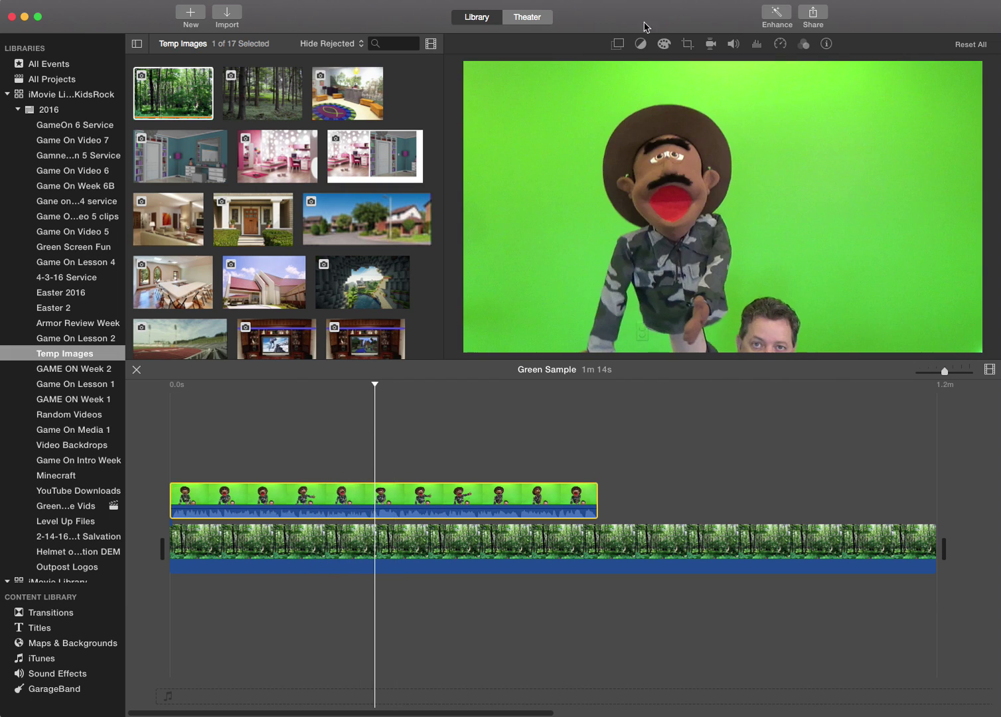
Move the puppet clip later over the forest and preview the timeline.
left_click(618, 44)
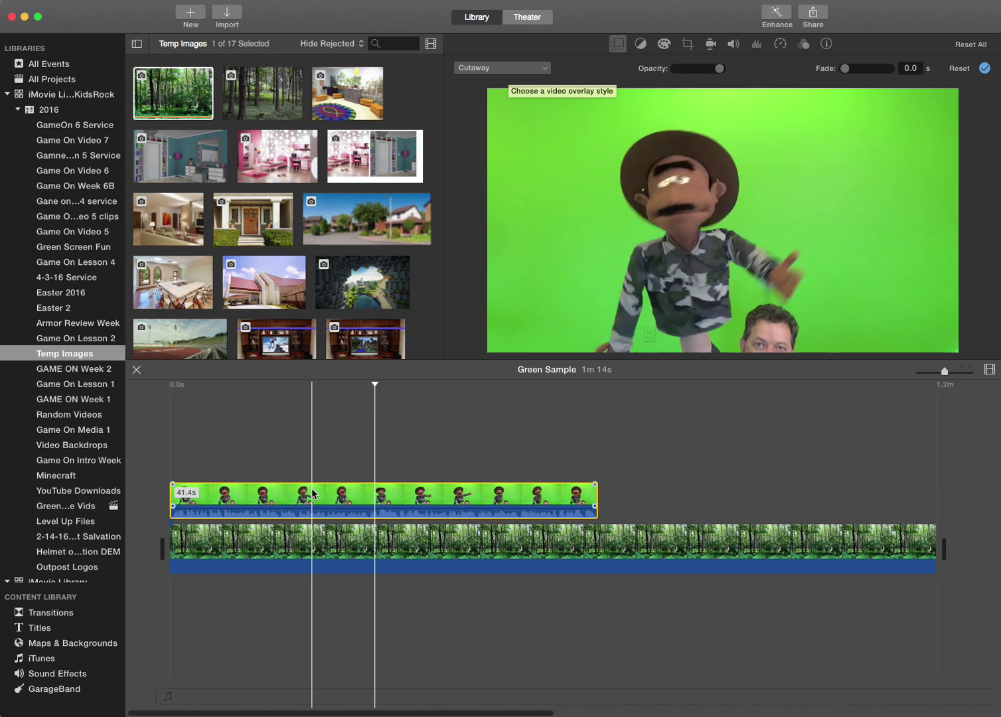
left_click_drag(310, 497, 442, 498)
left_click(292, 492)
key("space")
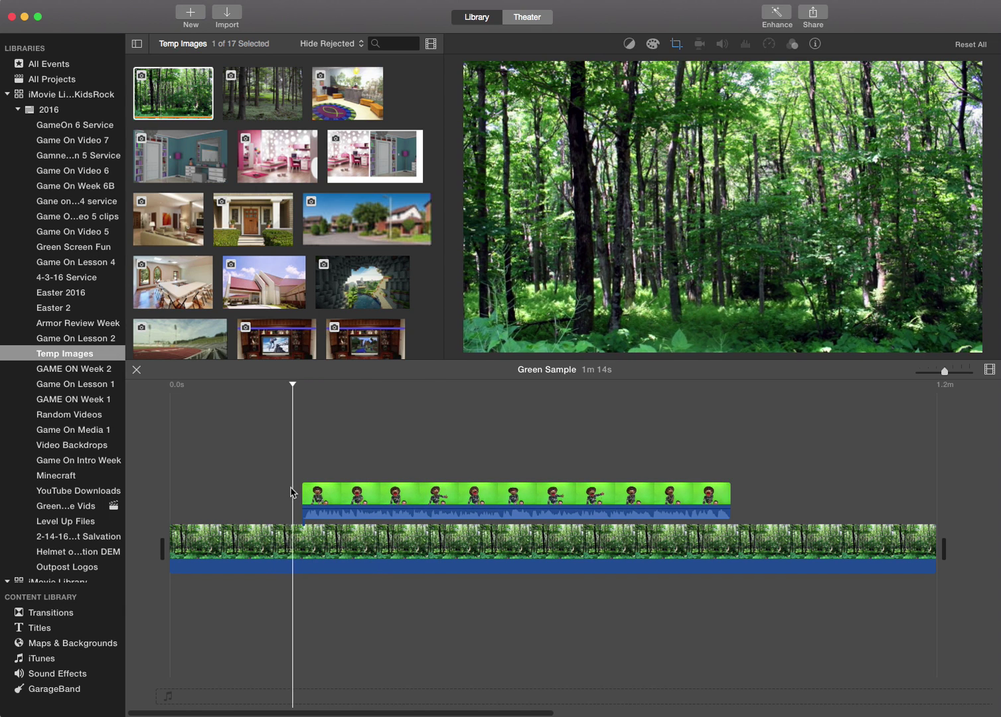
key("space")
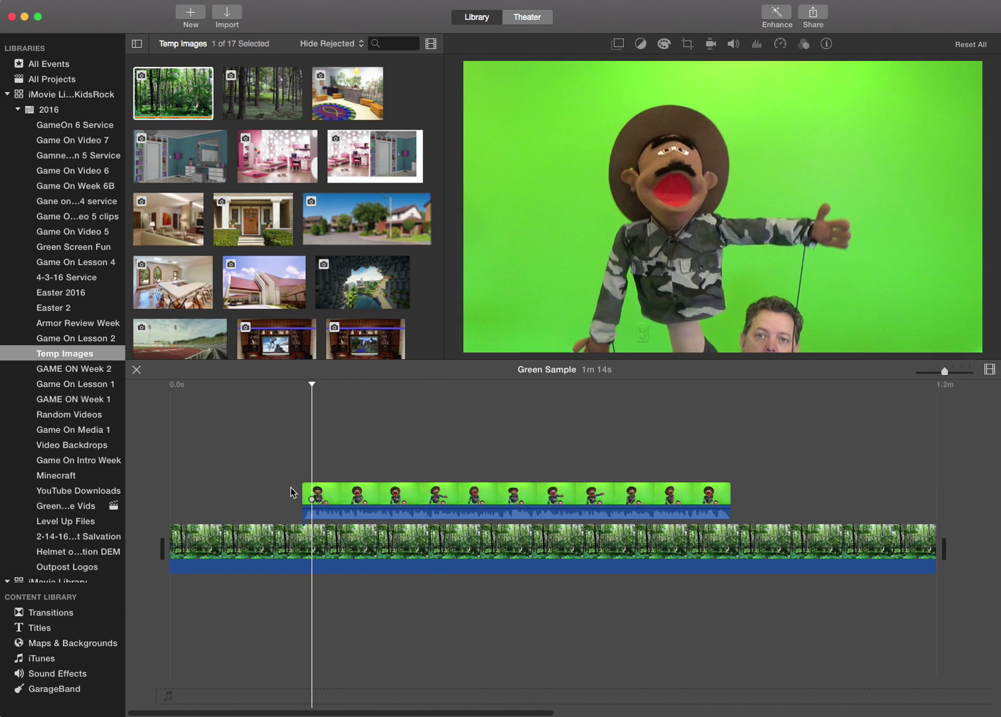
Try the Side by Side overlay style on the puppet clip and preview it.
left_click(394, 492)
left_click(394, 493)
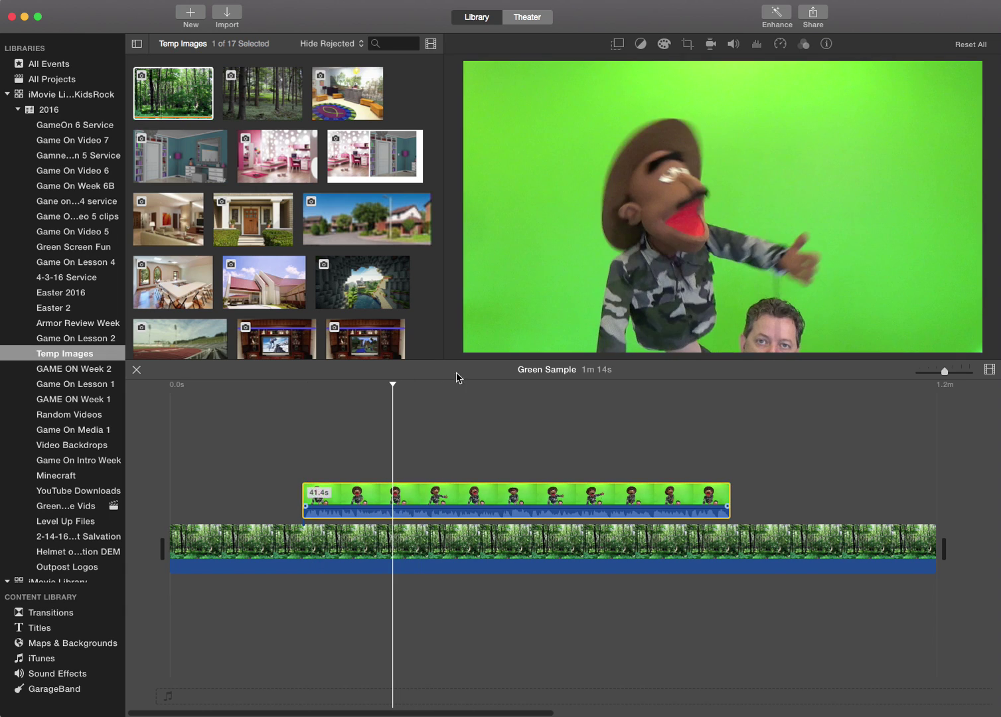
left_click(618, 44)
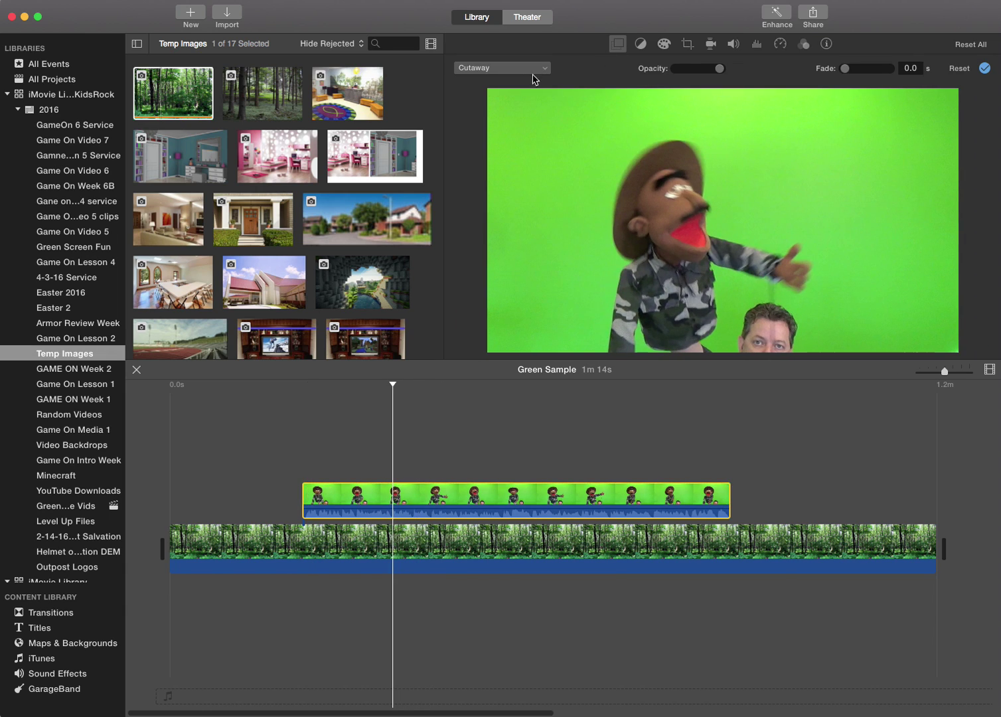
left_click(510, 69)
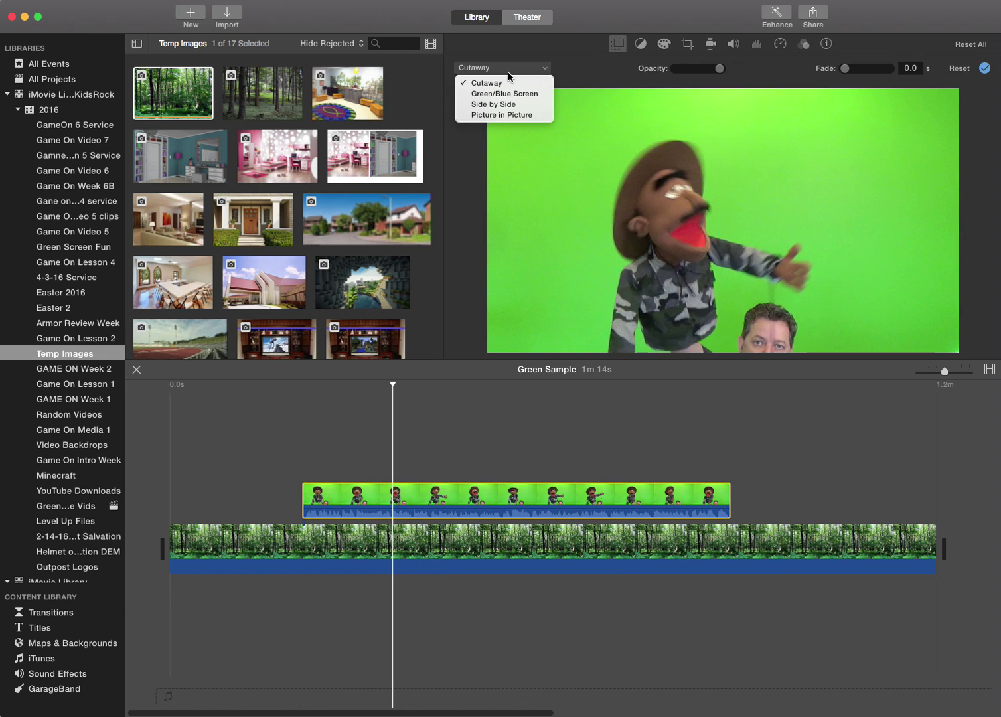
left_click(493, 105)
left_click(280, 466)
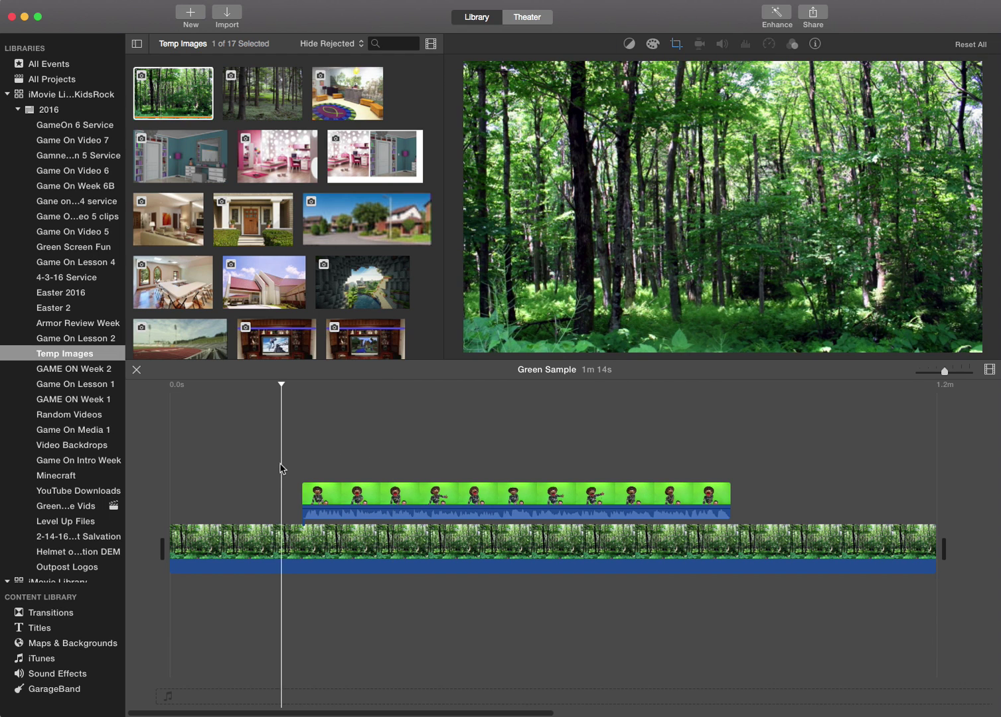
key("space")
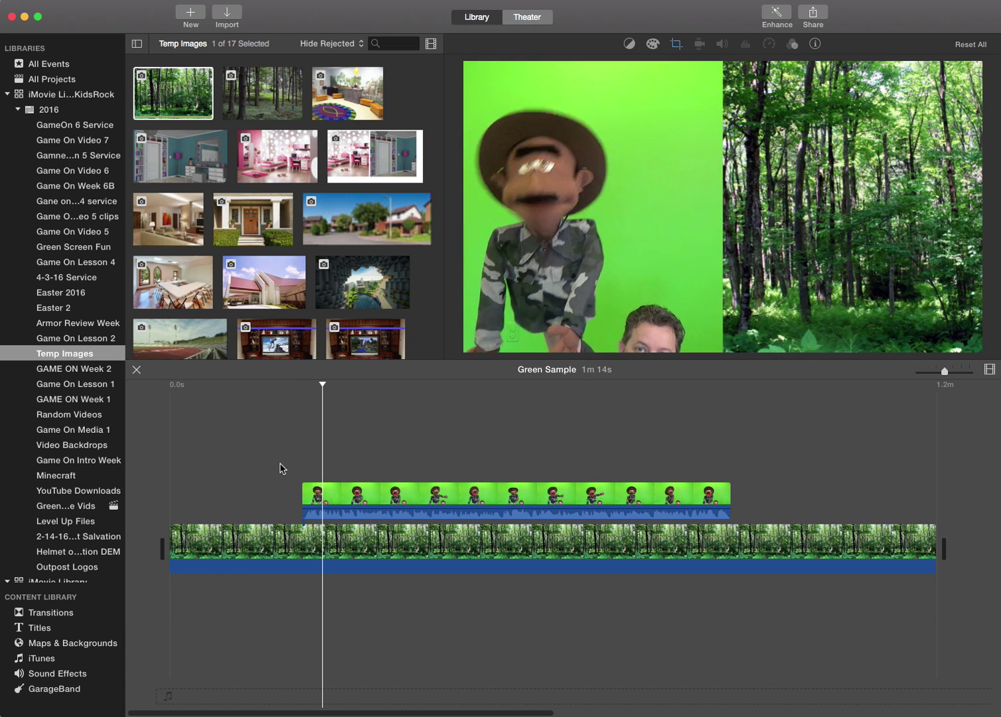
Switch to Picture in Picture, enlarge and reposition the inset, and preview it.
left_click(471, 498)
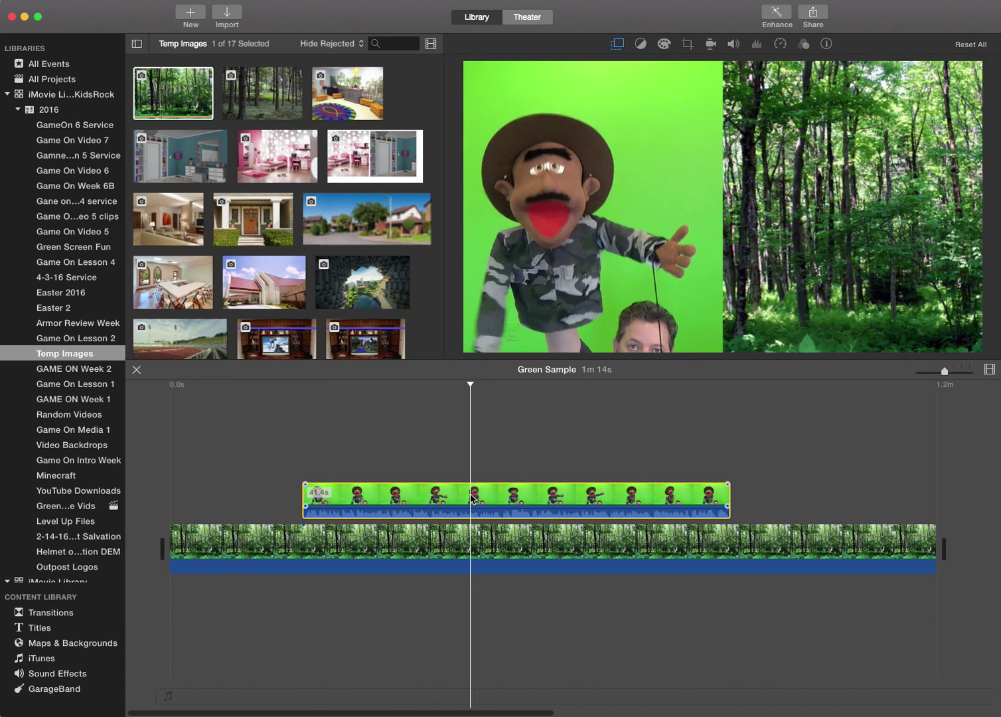
left_click(617, 44)
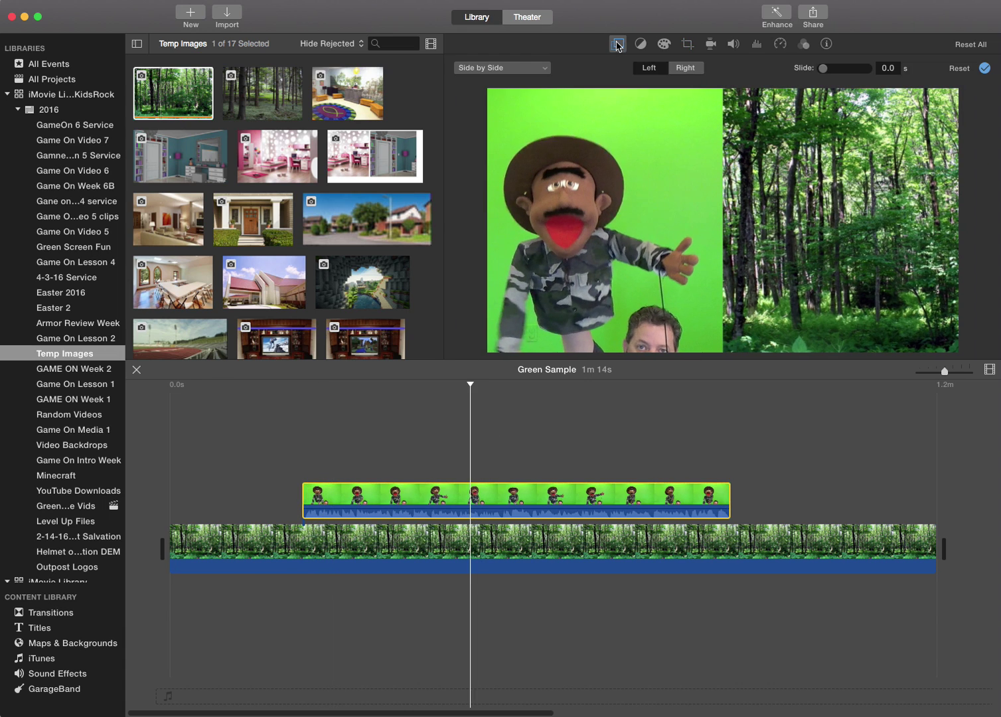
left_click(534, 69)
left_click(525, 118)
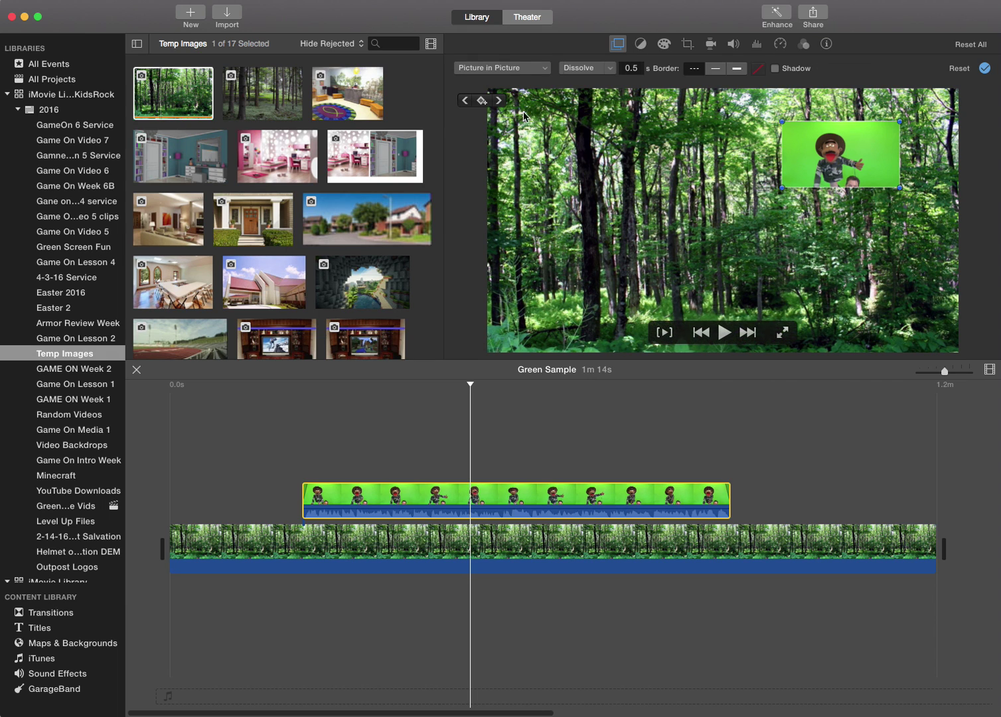
left_click_drag(835, 159, 857, 144)
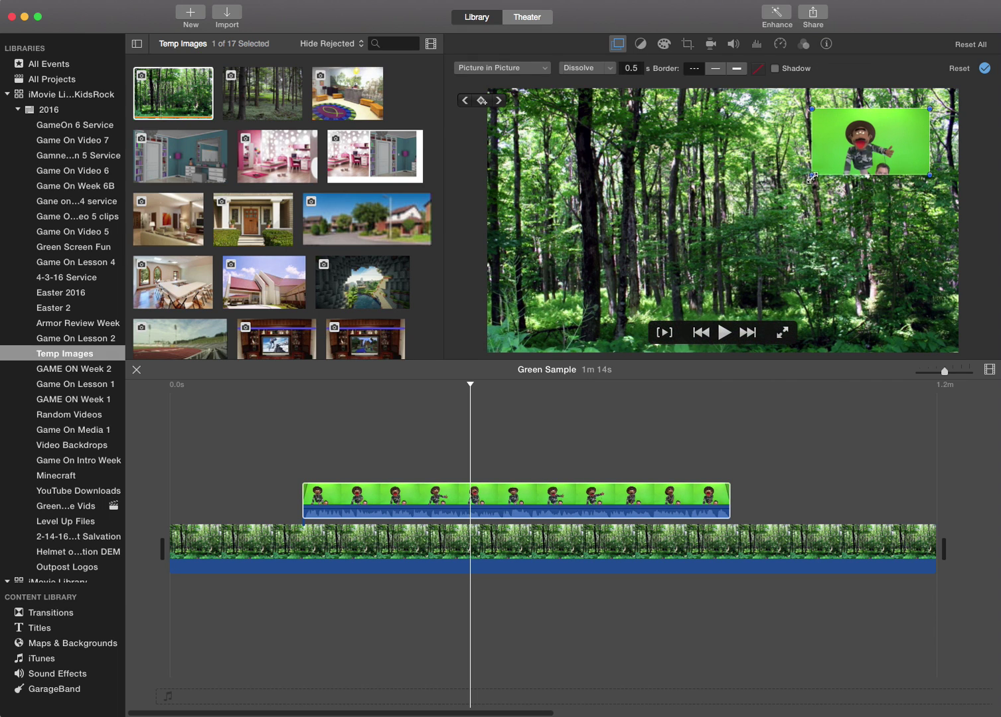
left_click_drag(804, 175, 626, 284)
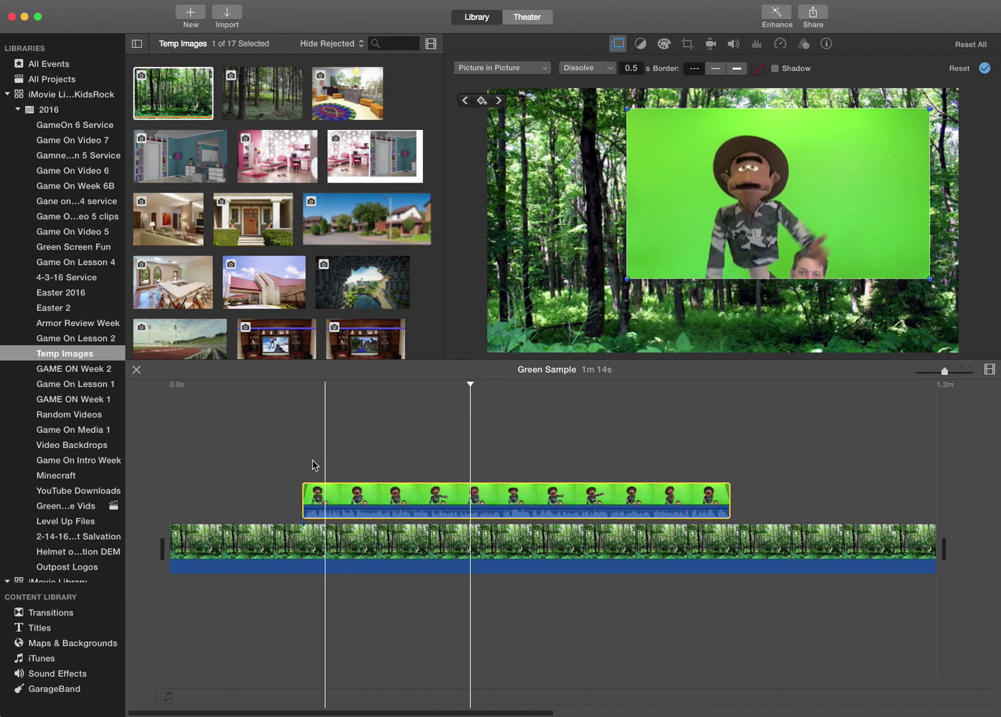
left_click(302, 466)
key("space")
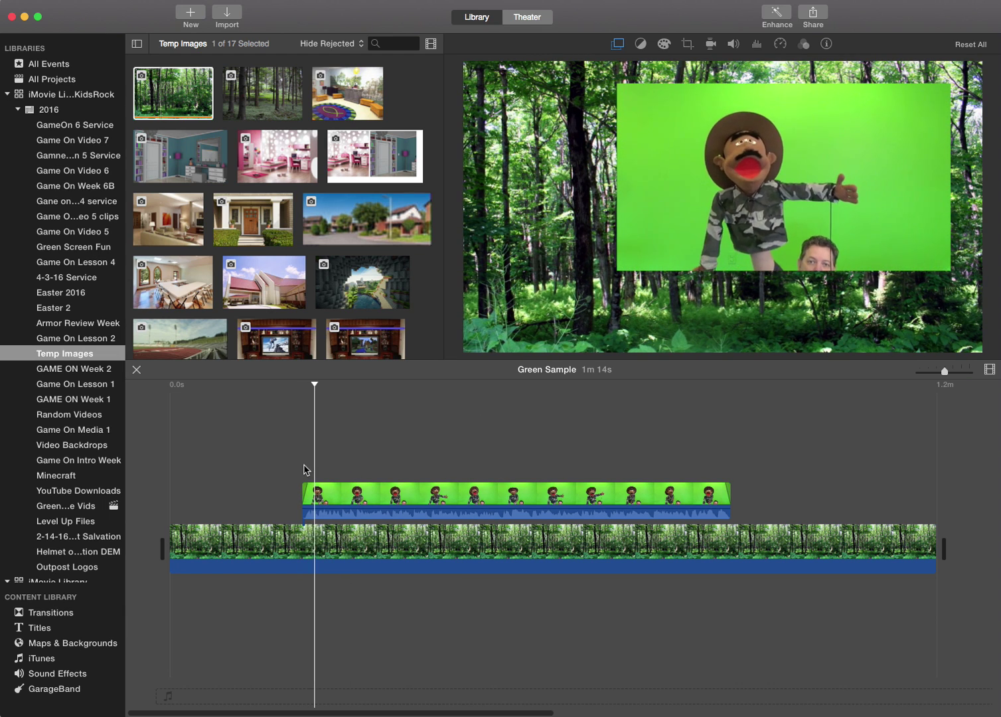
key("space")
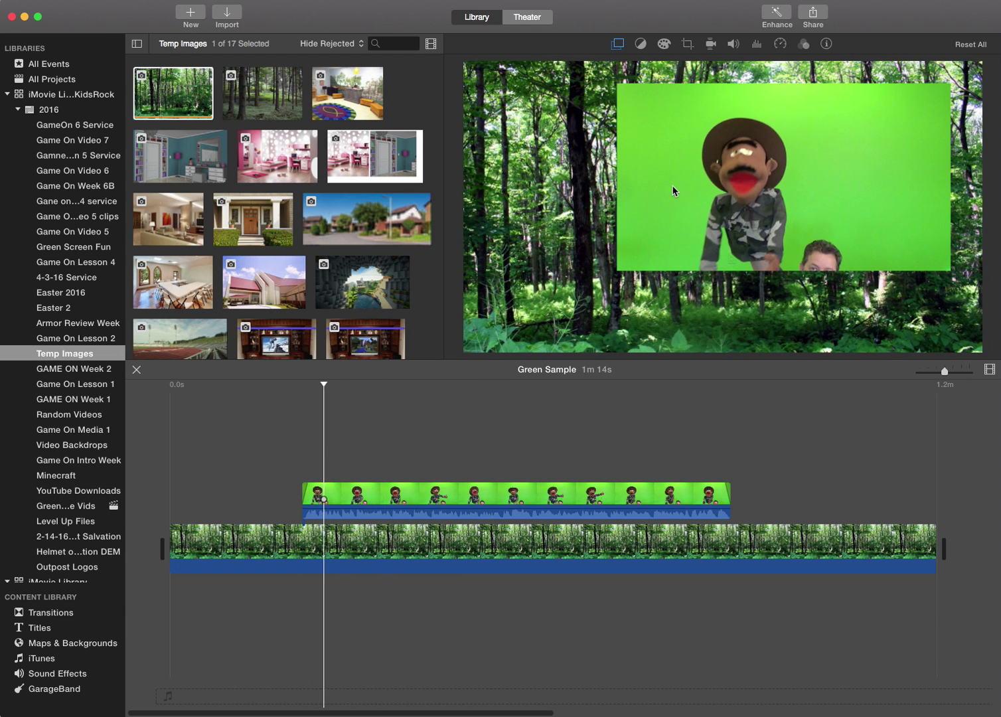
Set the puppet clip's overlay to Green/Blue Screen to key out the green.
left_click(410, 495)
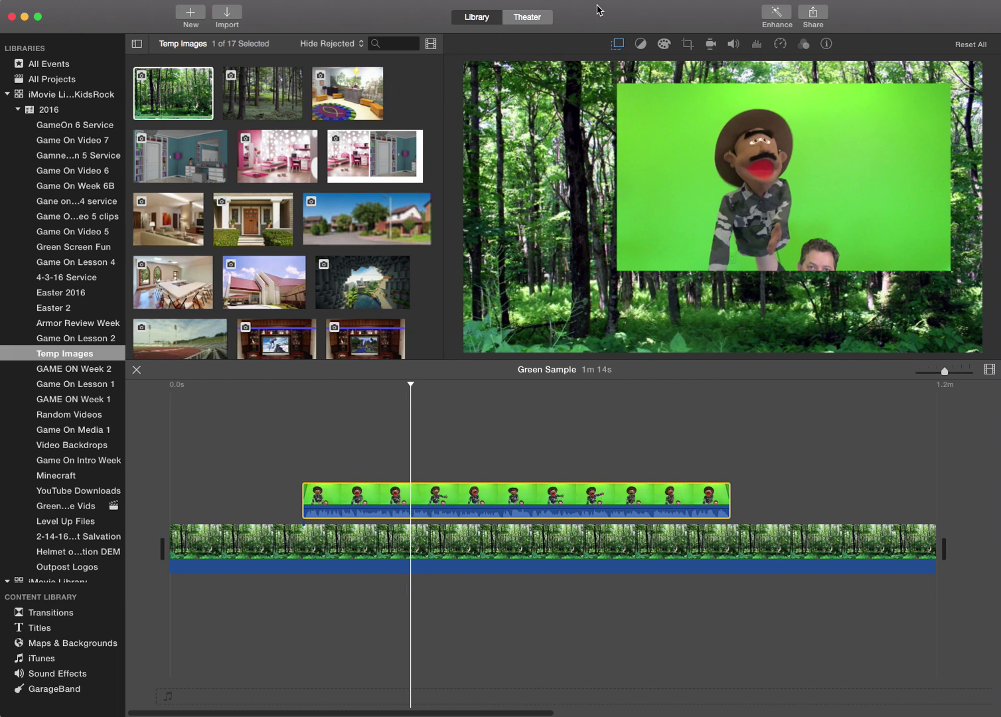
left_click(617, 44)
left_click(543, 69)
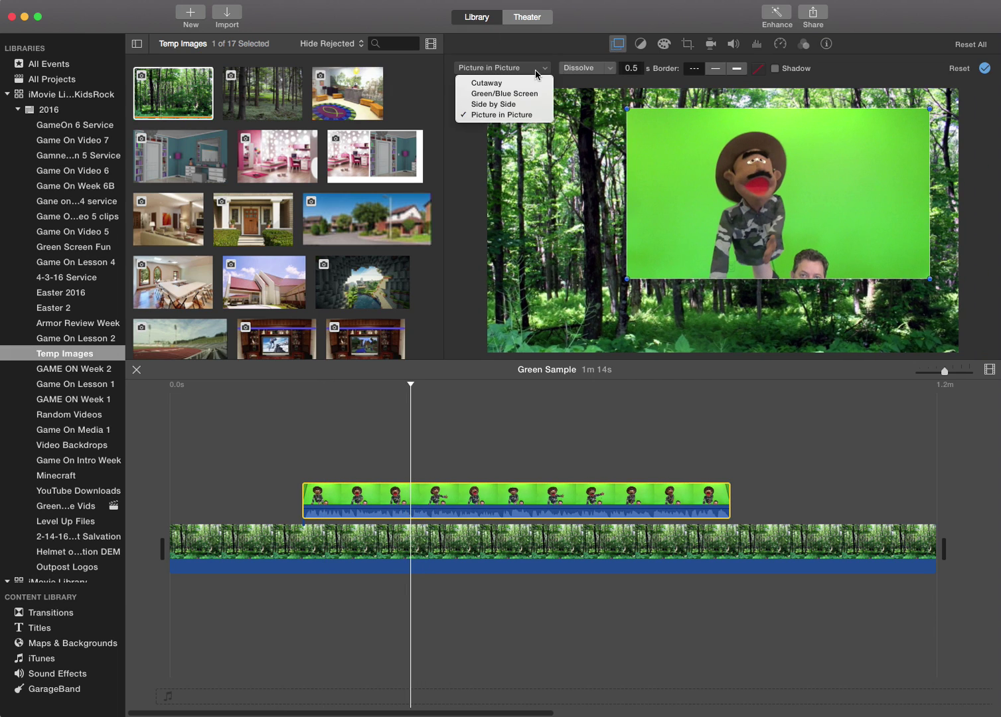
left_click(524, 93)
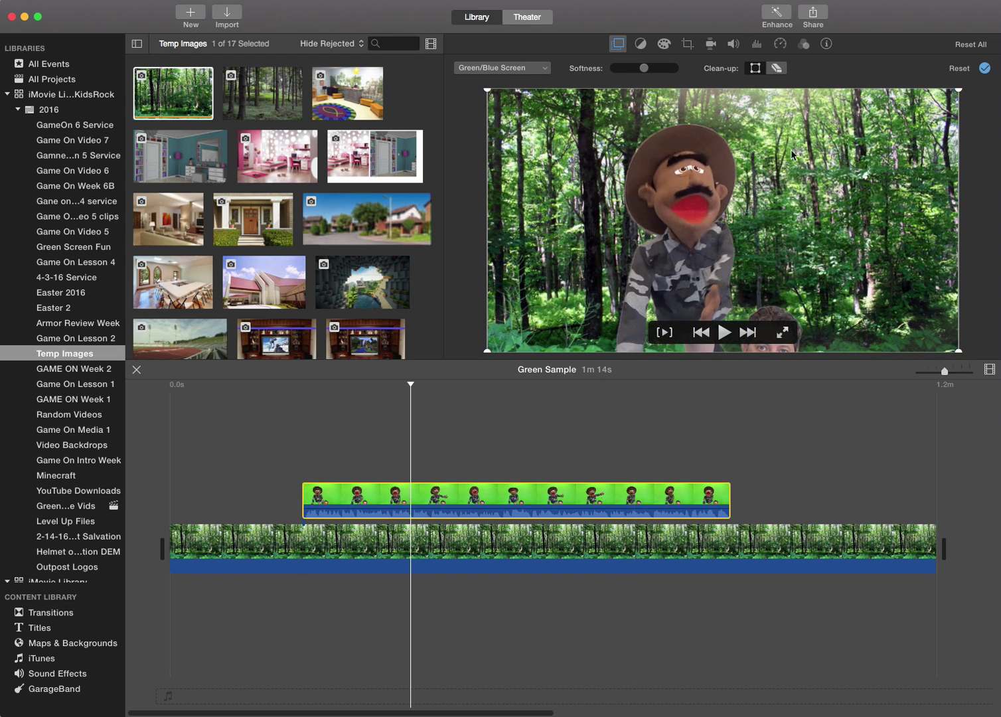
Drag the keyed puppet clip left so it starts at 0.0s.
left_click_drag(636, 492, 503, 492)
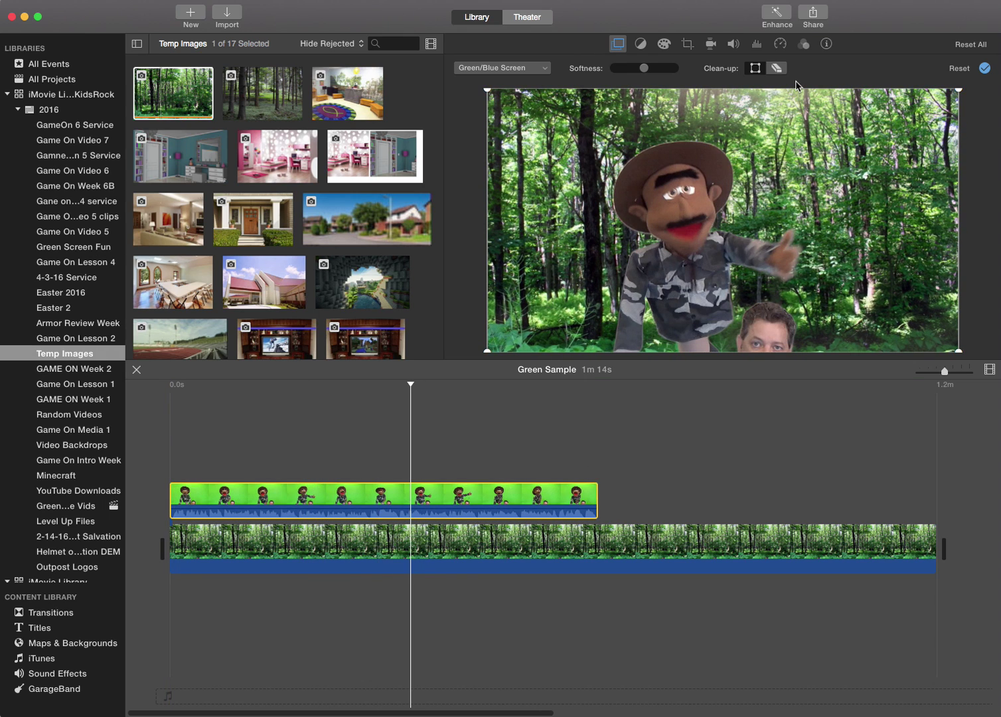
left_click(776, 69)
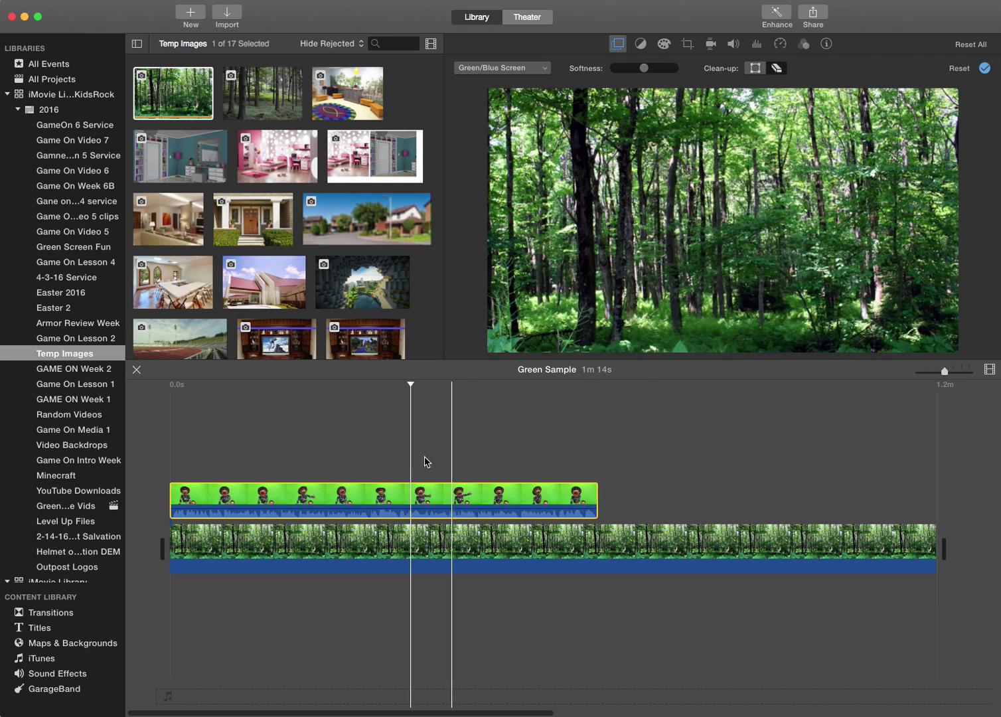
Crop the puppet clip to fill, tightening it around the puppet, then play from the start.
left_click(241, 499)
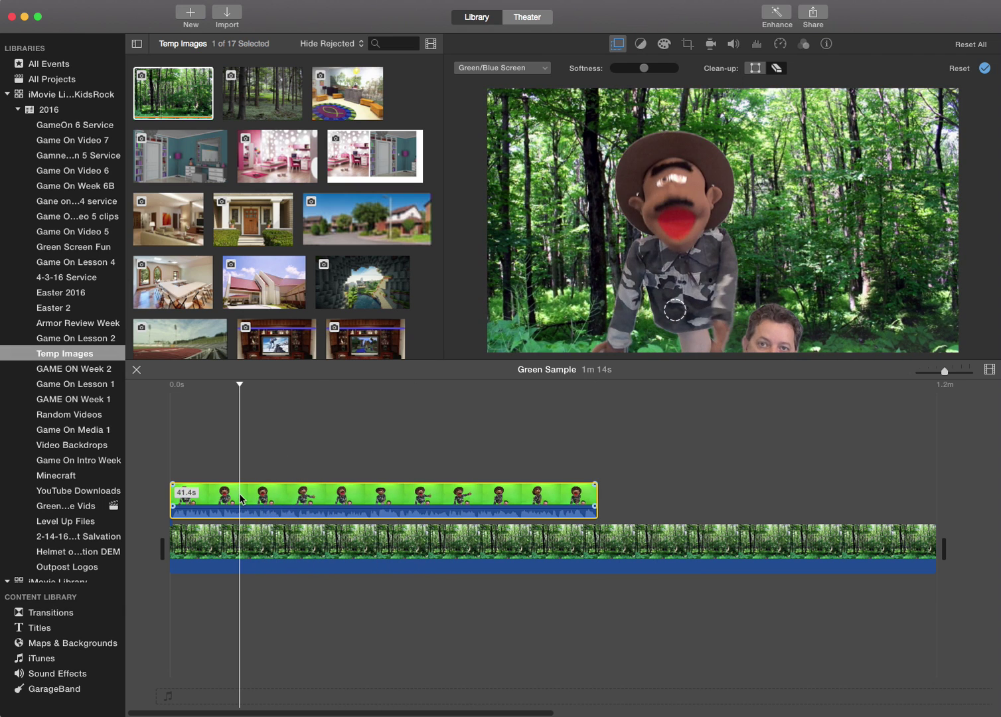
left_click(687, 43)
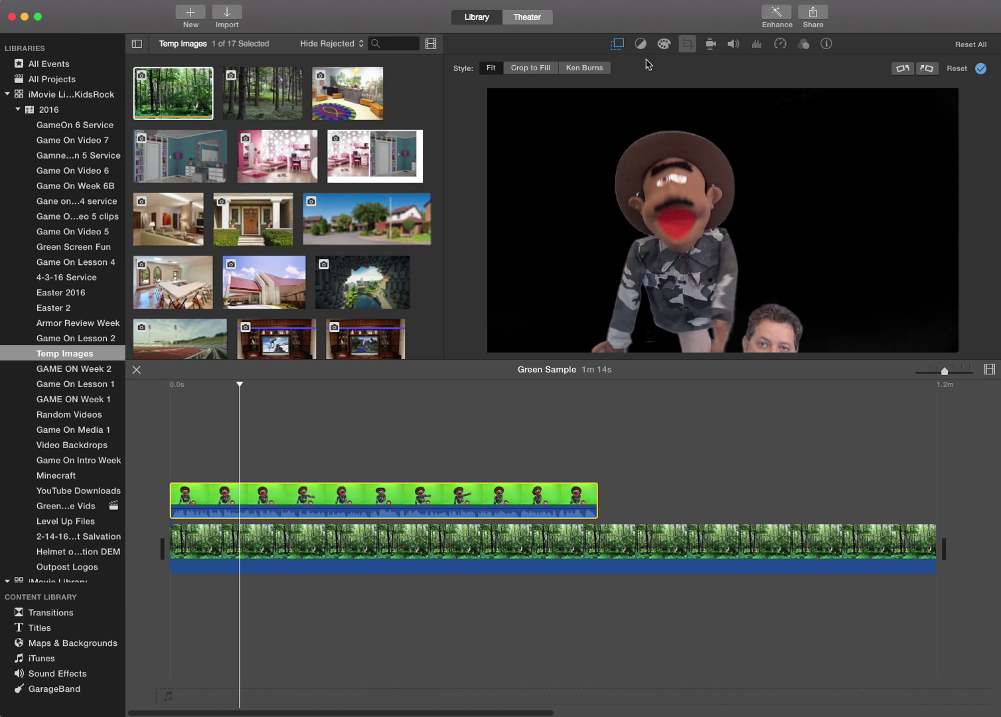
left_click(535, 73)
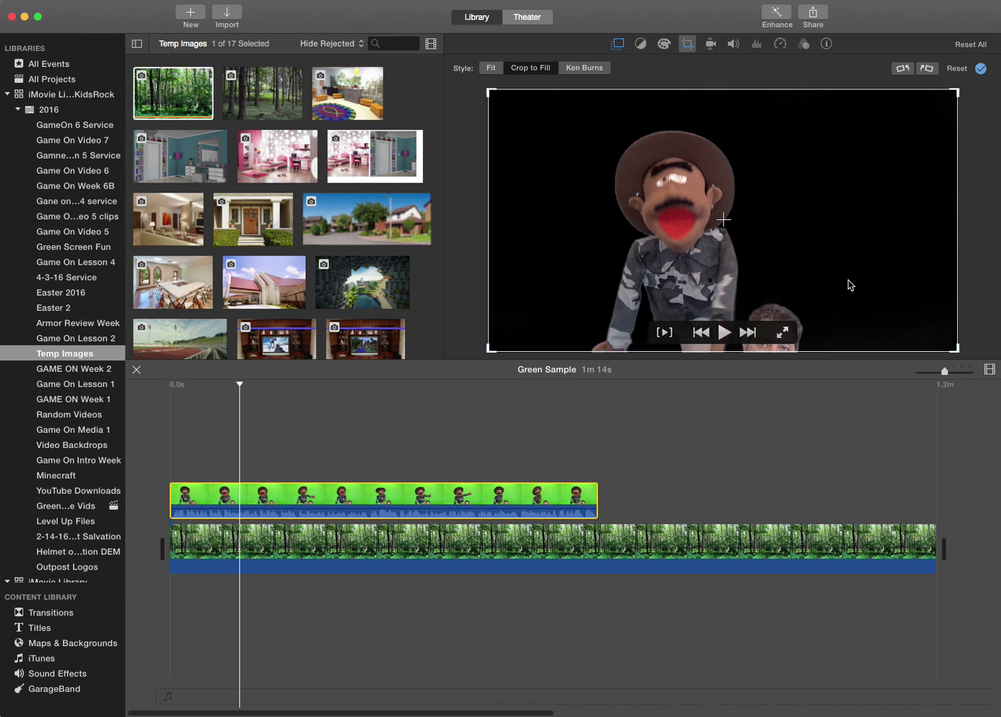
left_click_drag(964, 352, 863, 298)
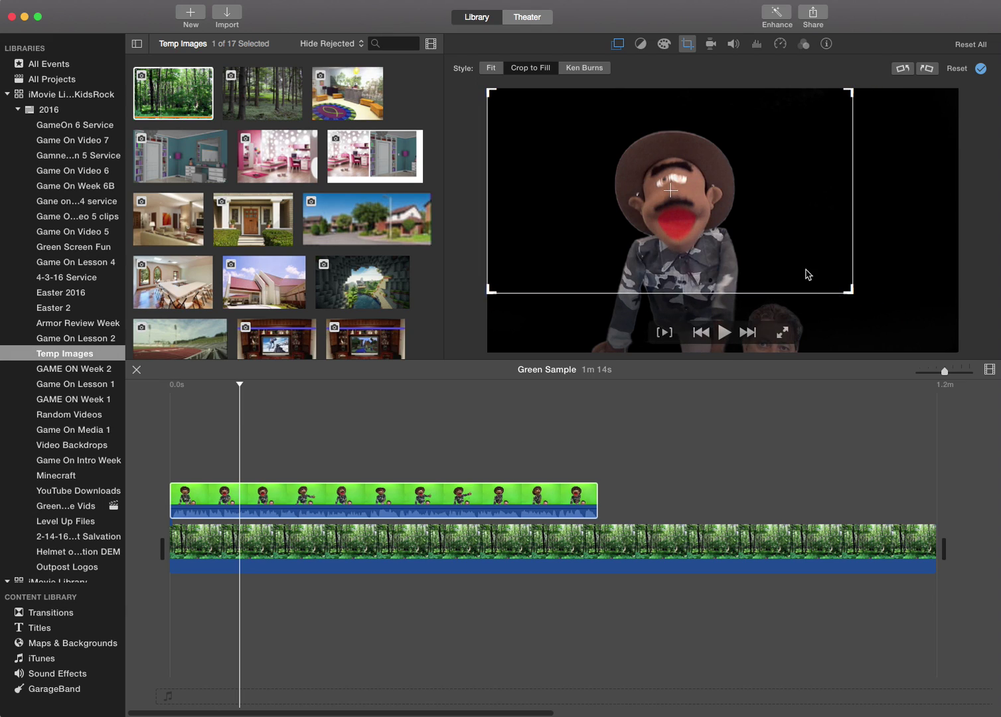
left_click_drag(807, 273, 829, 265)
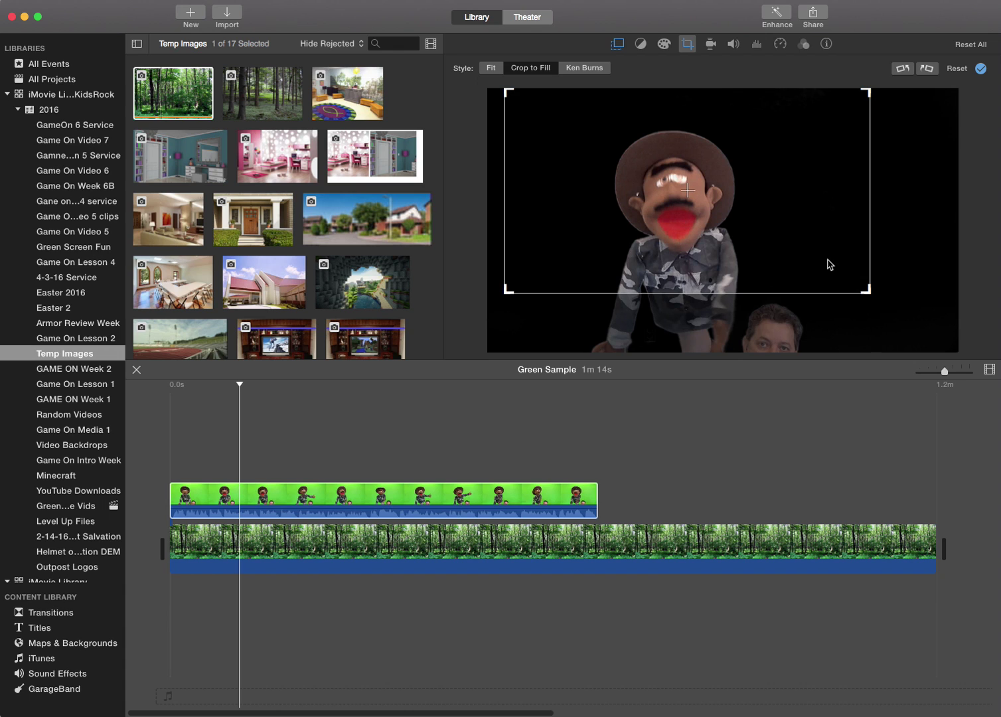
left_click(400, 446)
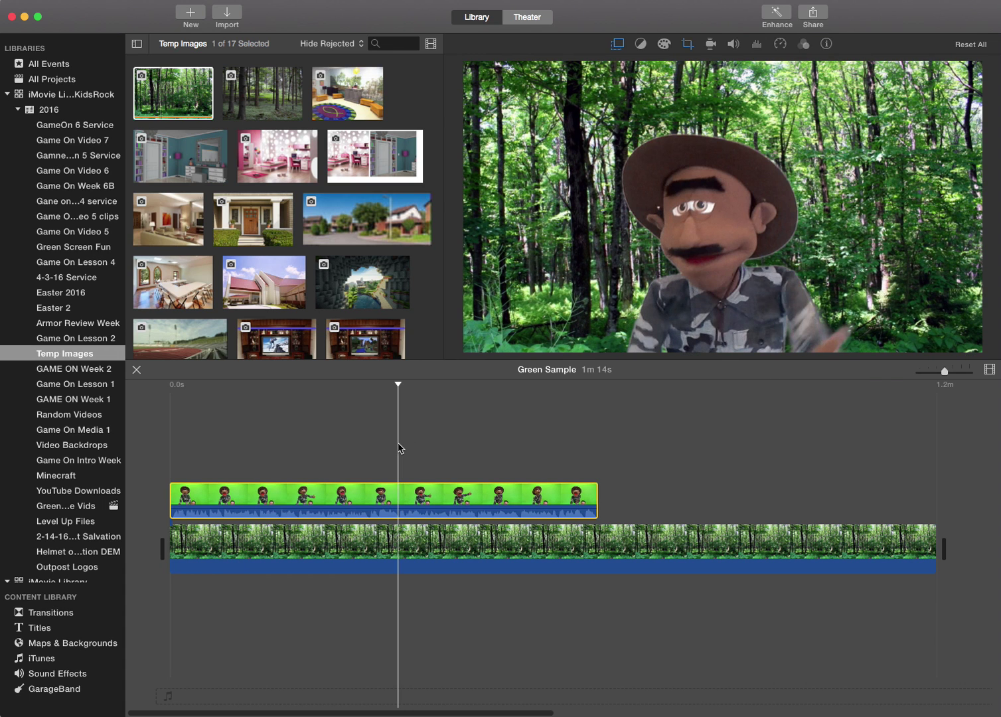
left_click(166, 483)
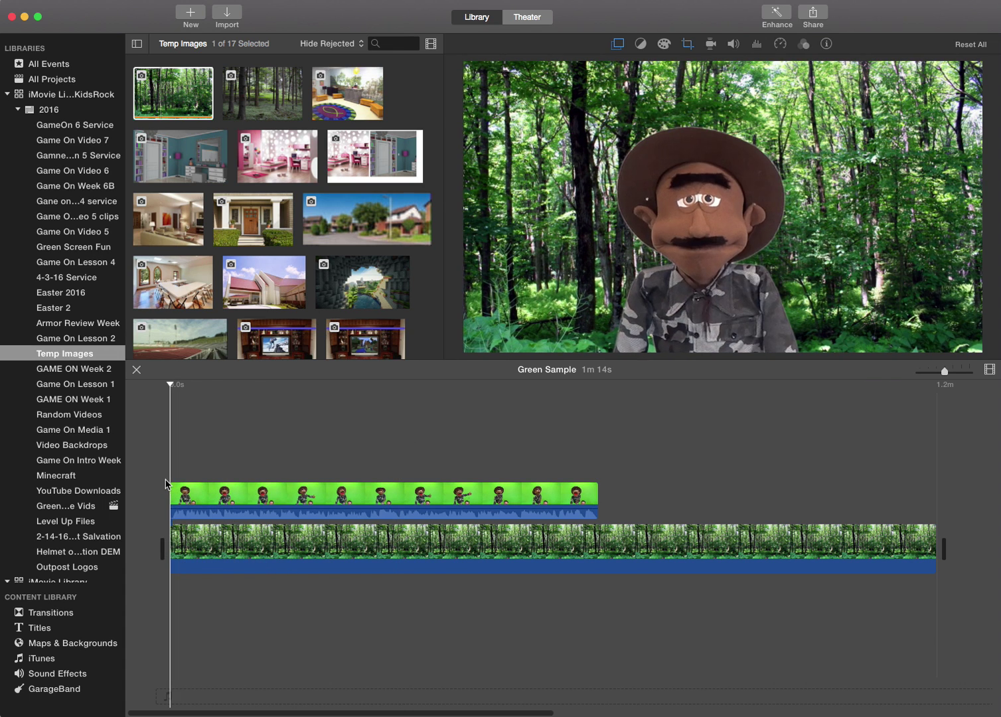
key("space")
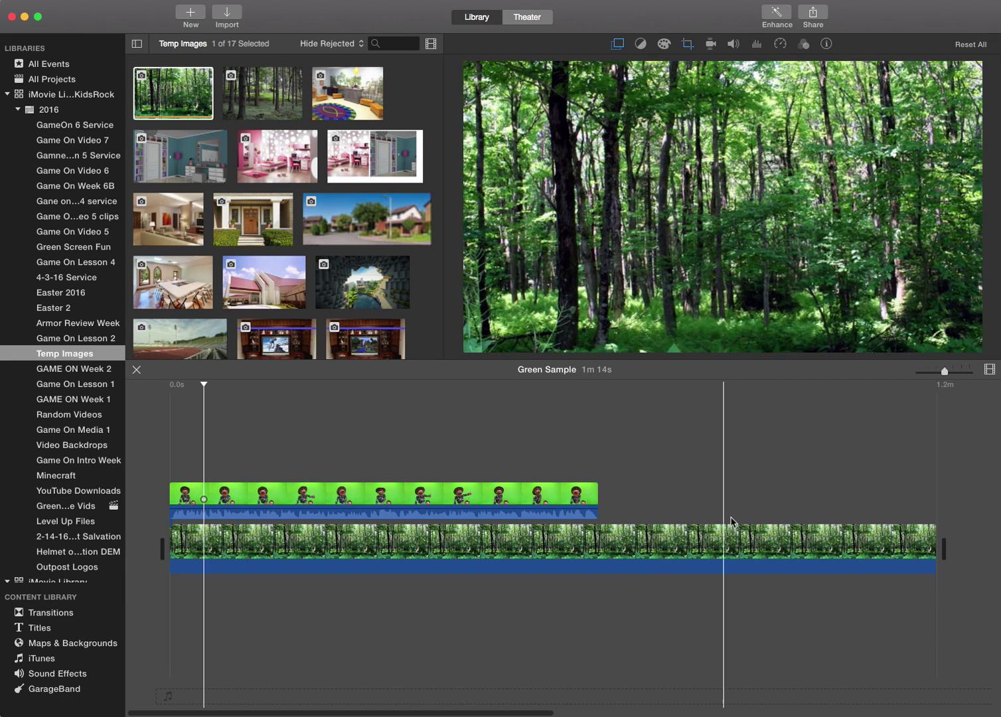
Trim the forest backdrop to 41.4s so it ends with the puppet clip.
left_click(743, 543)
left_click_drag(929, 552, 596, 553)
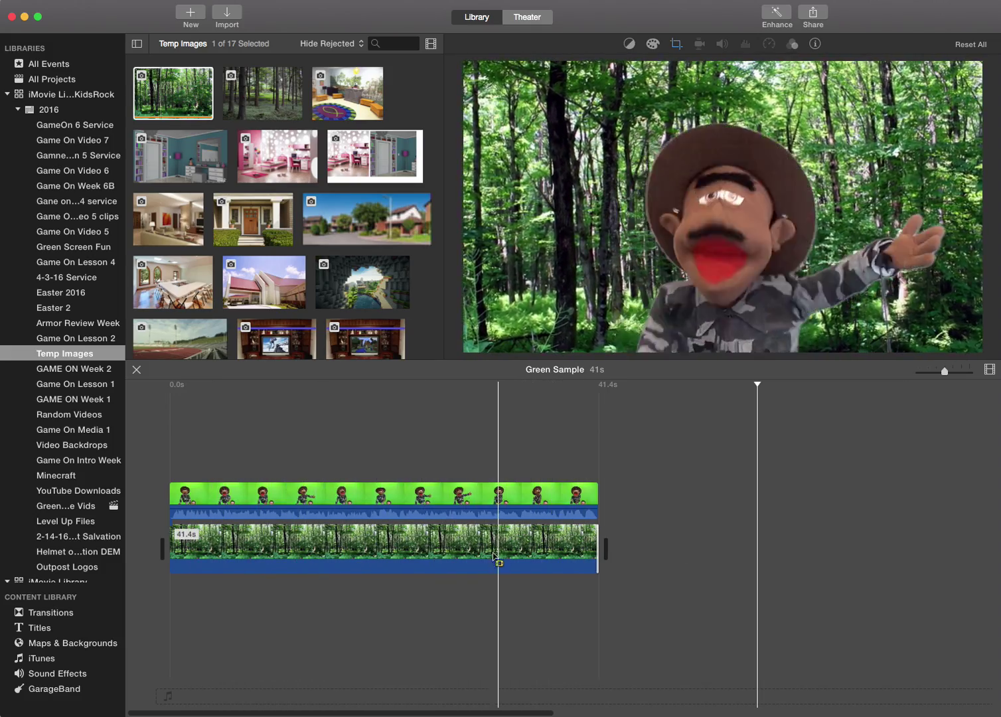
Try a Ken Burns pan on the forest clip, with a lower start frame and smaller end frame, then preview it.
left_click(392, 556)
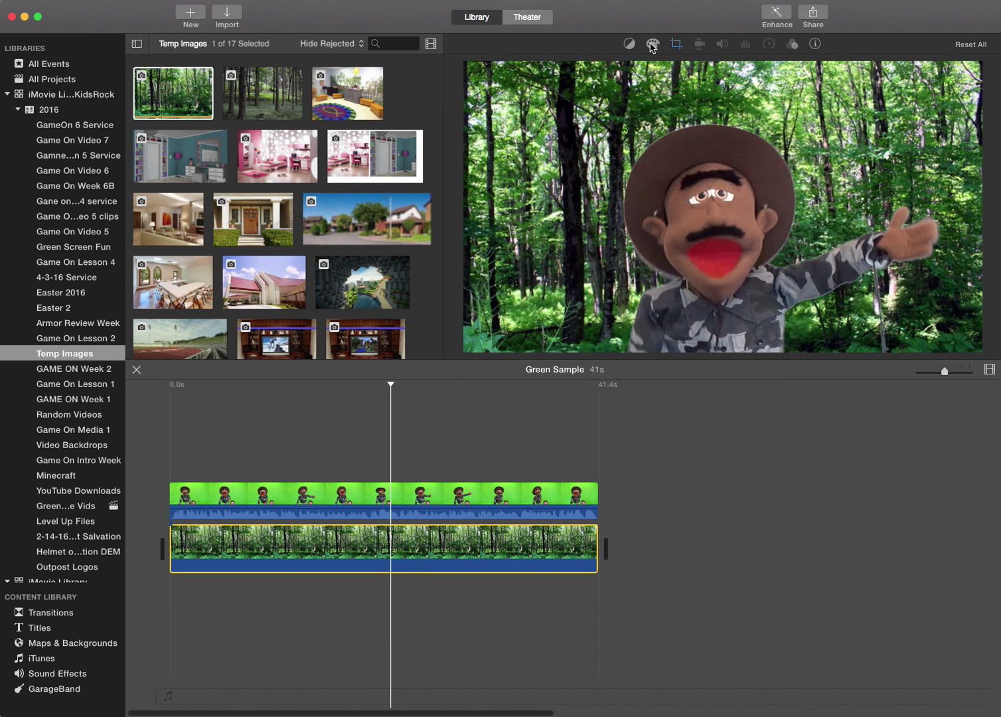
left_click(675, 44)
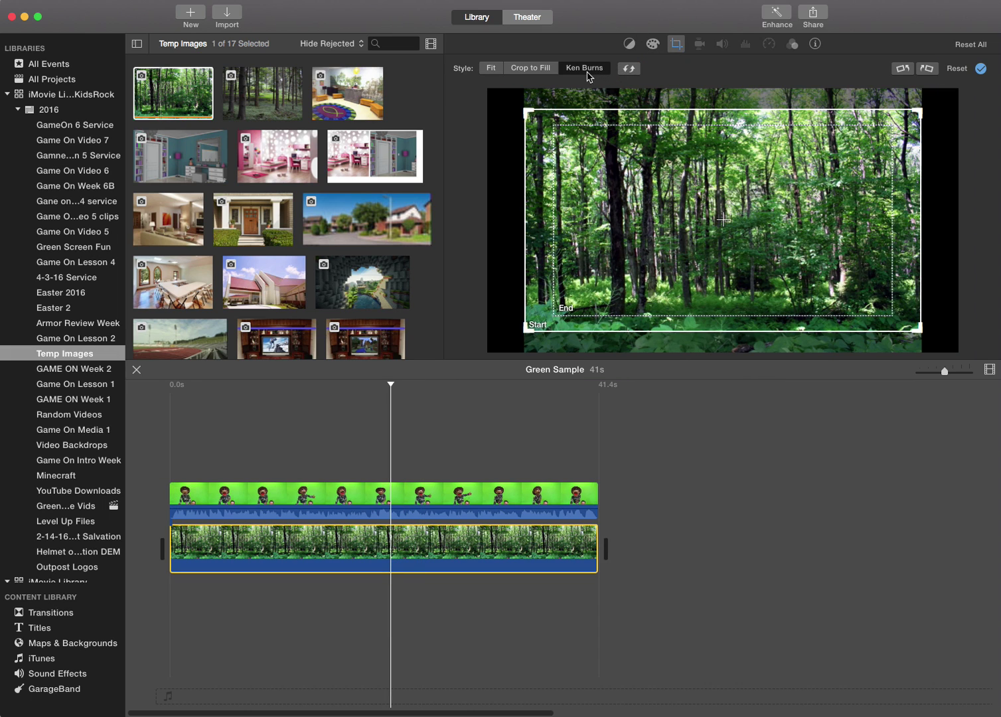
left_click(634, 198)
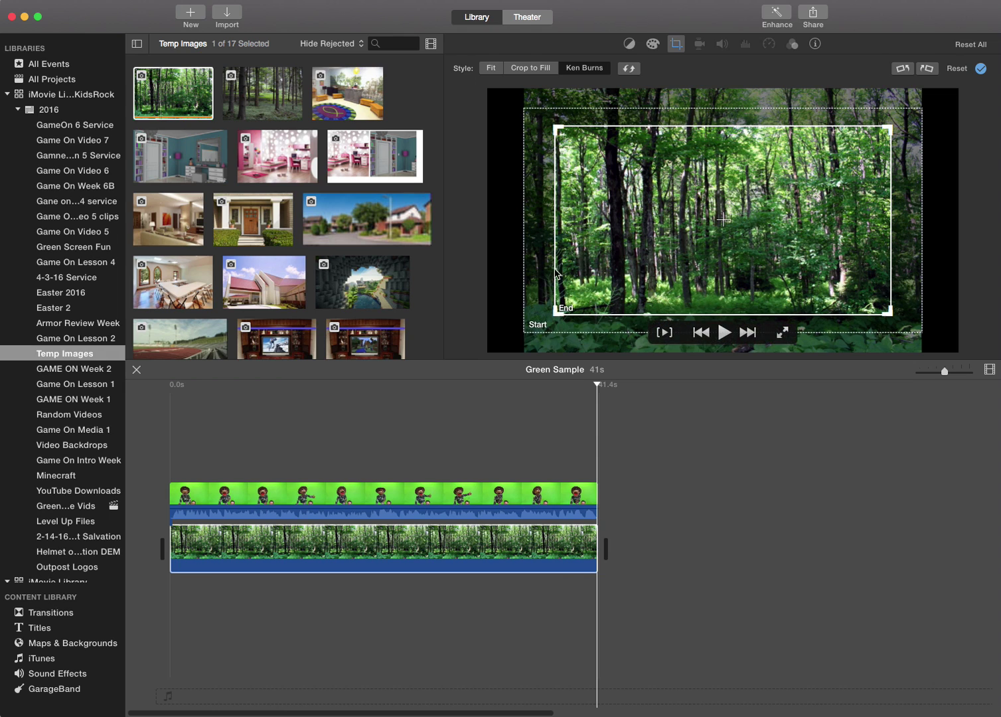
left_click_drag(535, 298, 745, 232)
left_click(589, 292)
left_click(172, 460)
key("space")
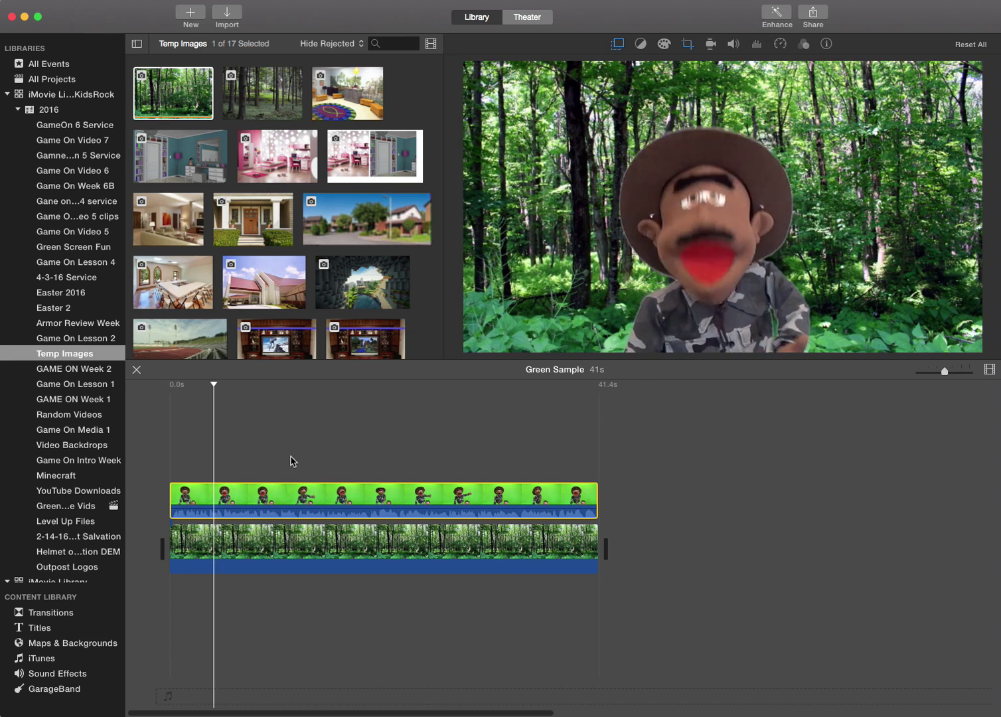
left_click(353, 476)
Switch the forest clip to Crop to Fill, nudge the crop rectangle, and preview the result.
left_click(422, 539)
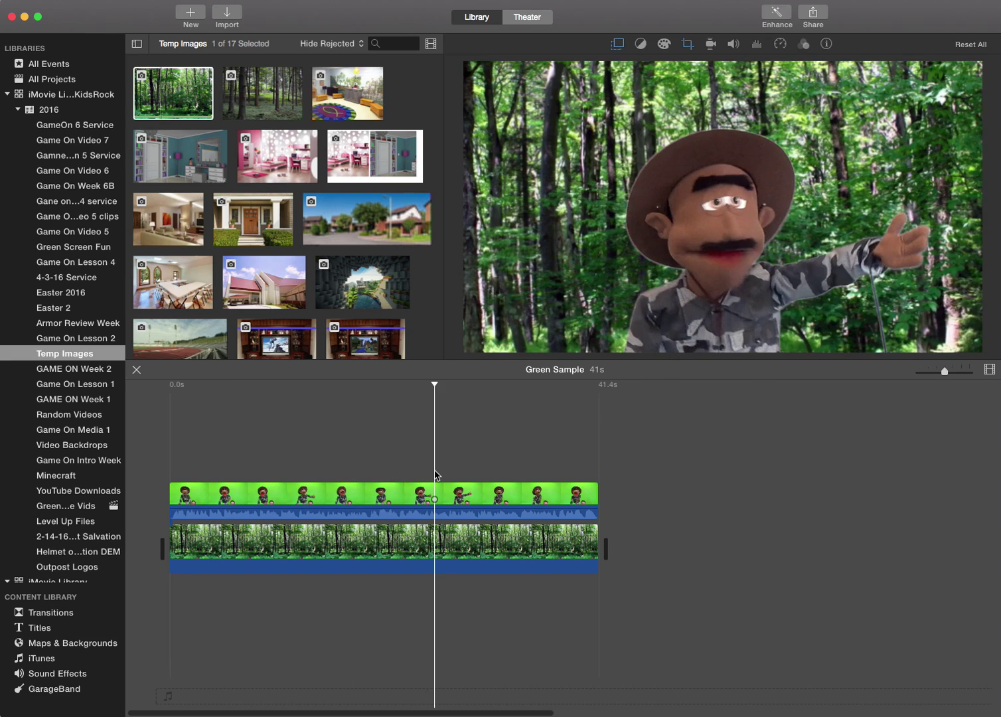
left_click(677, 44)
left_click(543, 68)
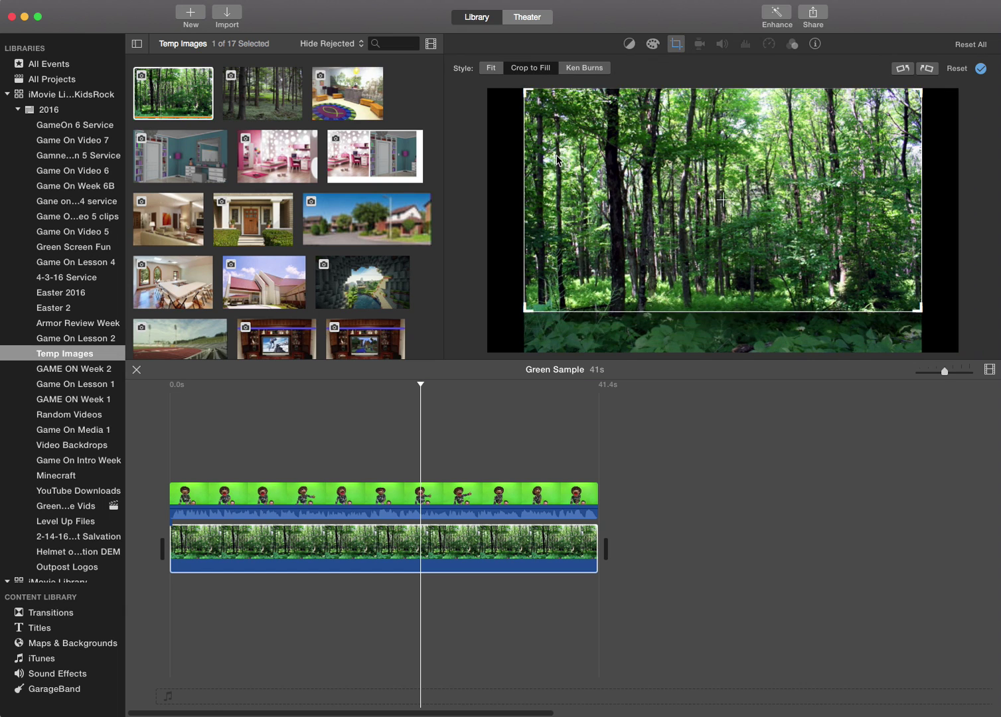
mouse_move(562, 233)
left_mouse_down()
mouse_move(551, 246)
mouse_move(566, 211)
left_mouse_up()
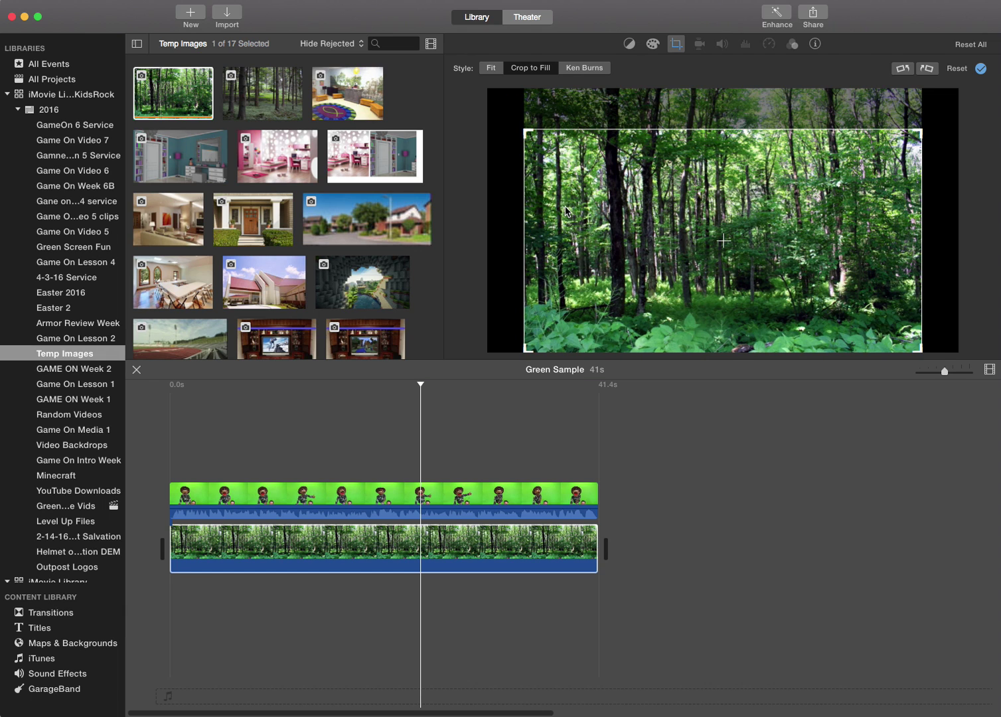
left_click(269, 478)
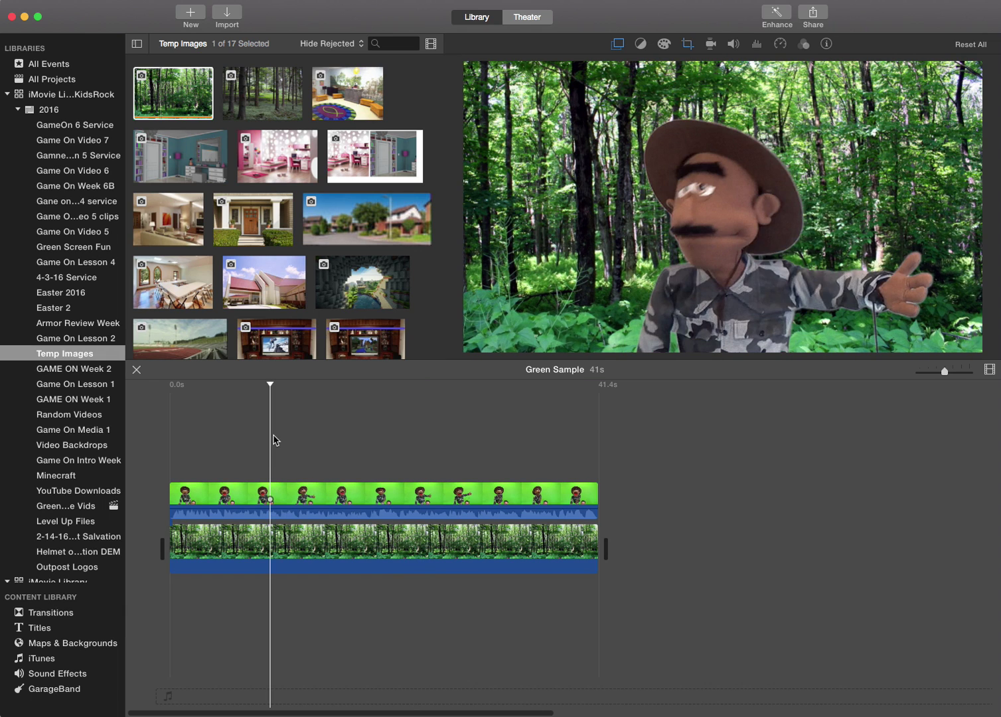
key("space")
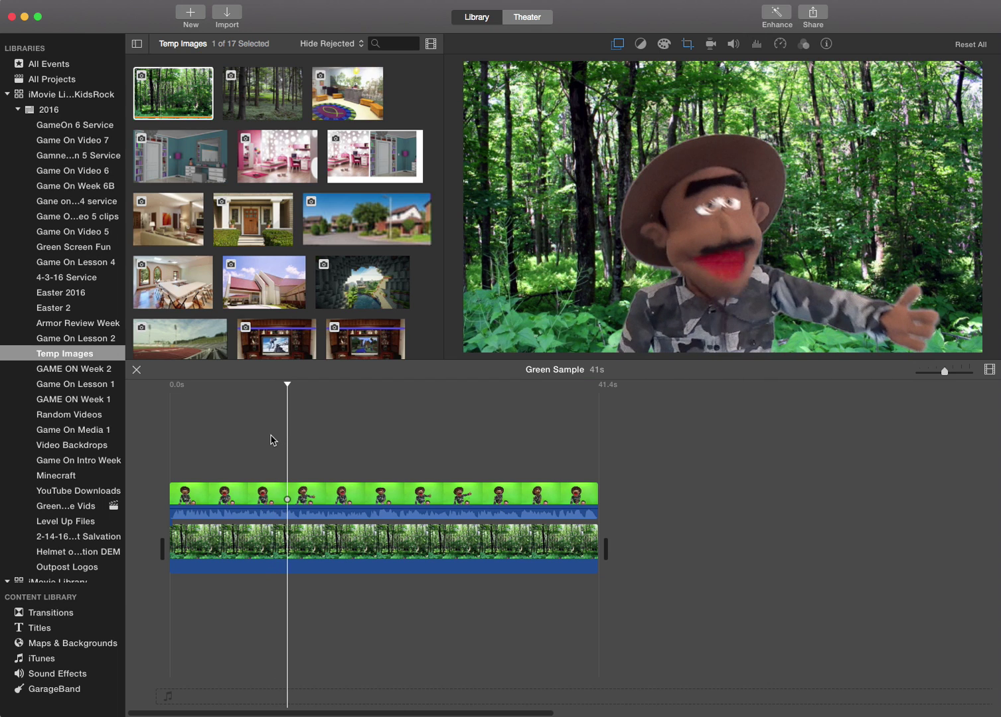
Start a File export and retitle the movie 'Green Screen Sample'.
left_click(814, 15)
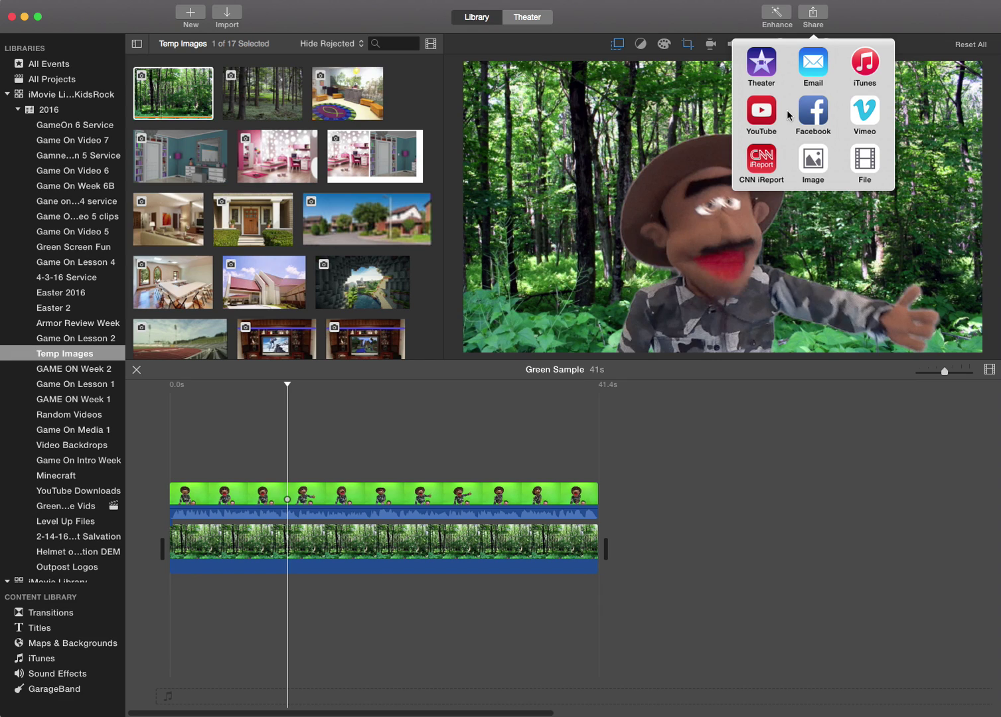
left_click(865, 161)
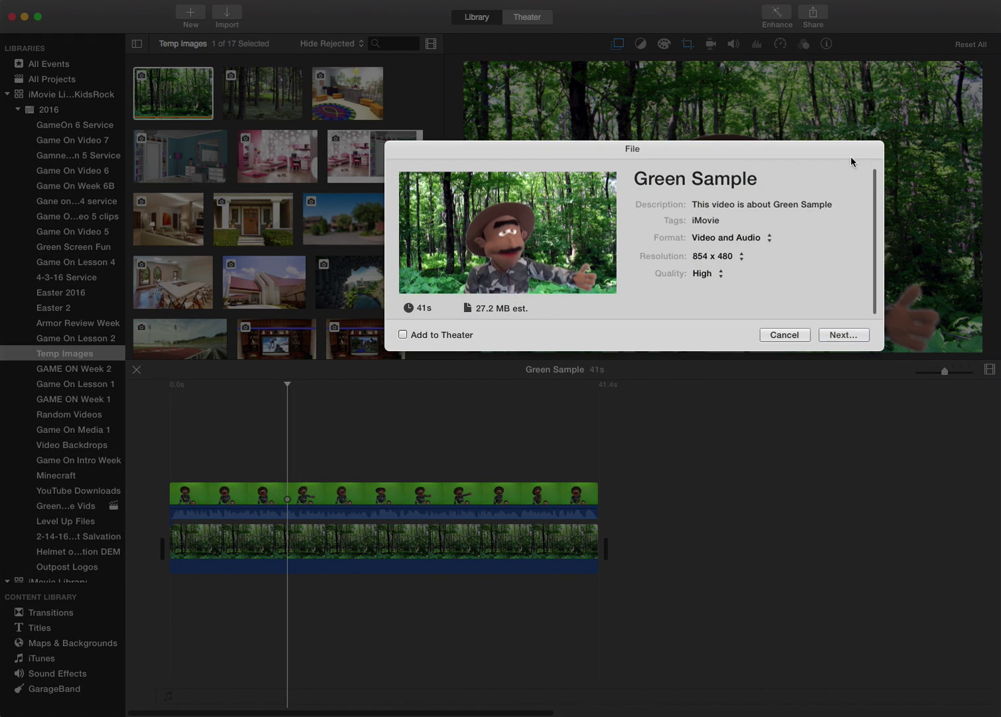
left_click(725, 206)
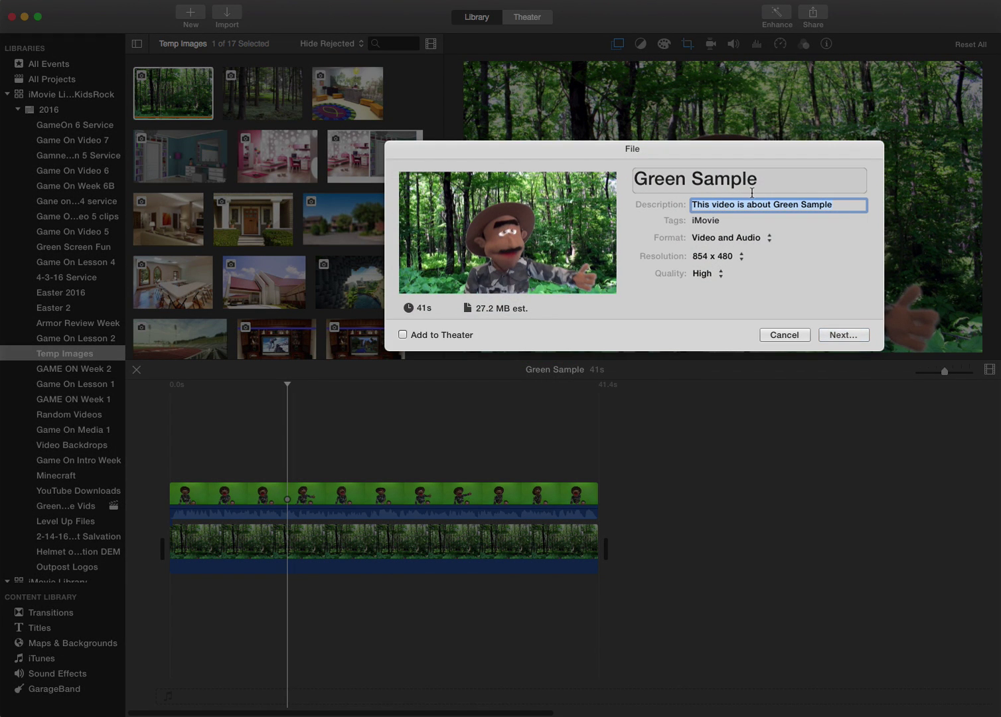
left_click(642, 185)
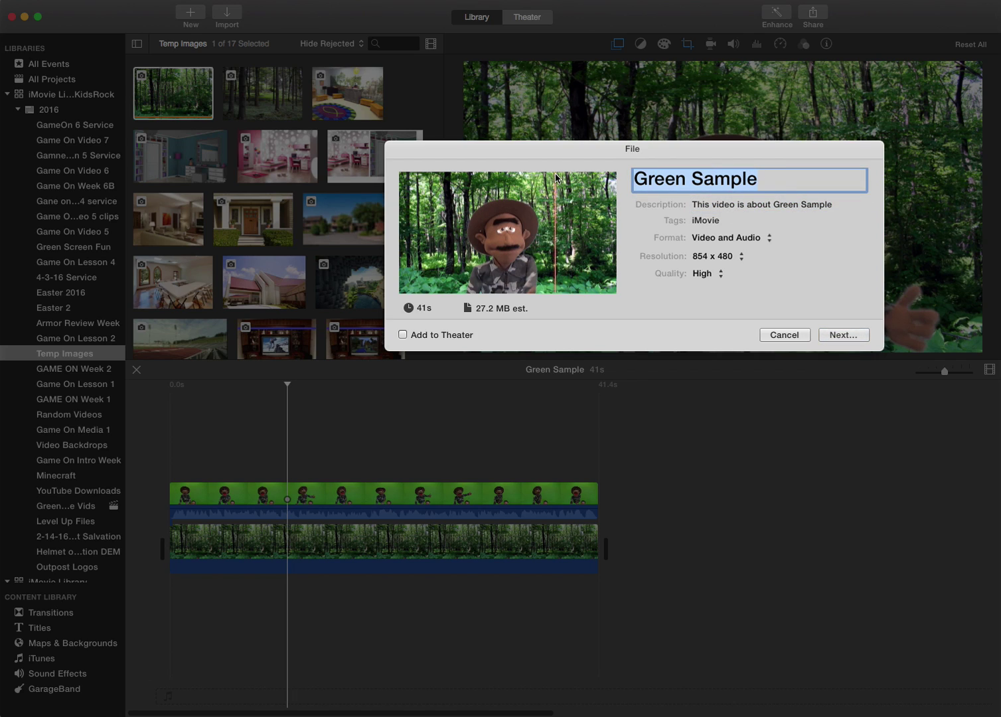
key("Right")
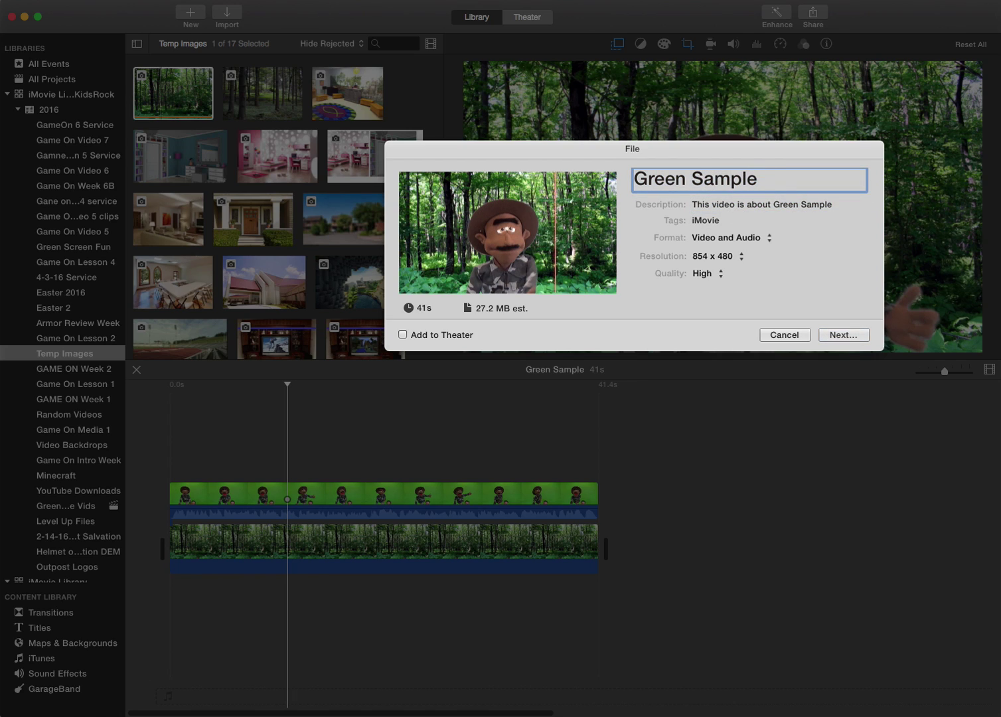
type("Scrr")
key("BackSpace")
type("een")
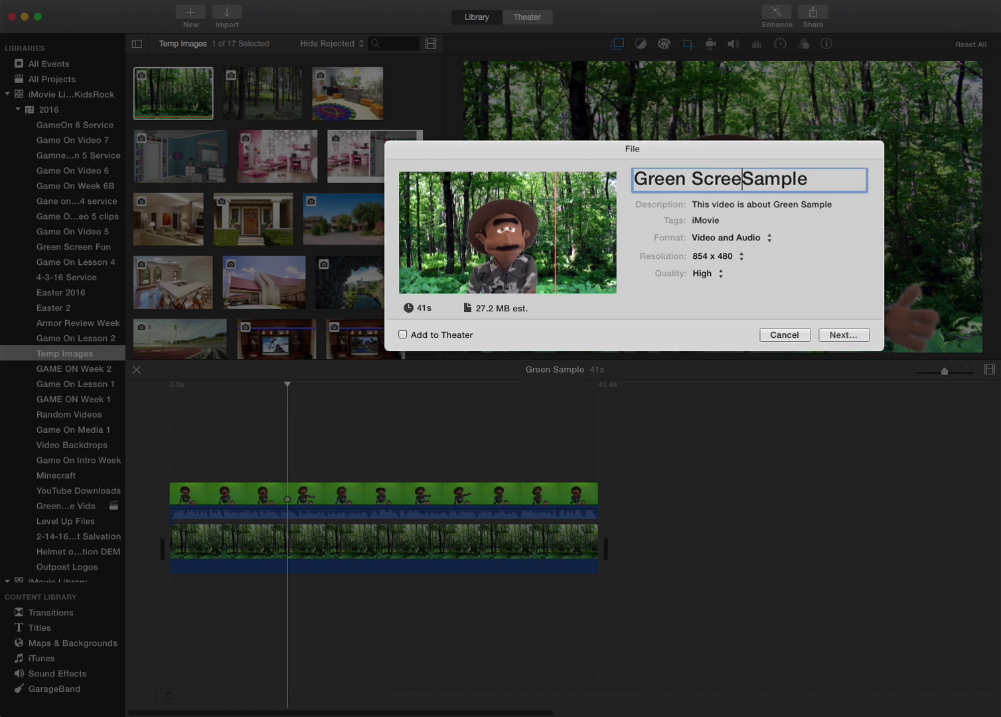
Keep 854 x 480, set quality to Best (ProRes), and save the export to the Desktop.
left_click(696, 260)
left_click(696, 260)
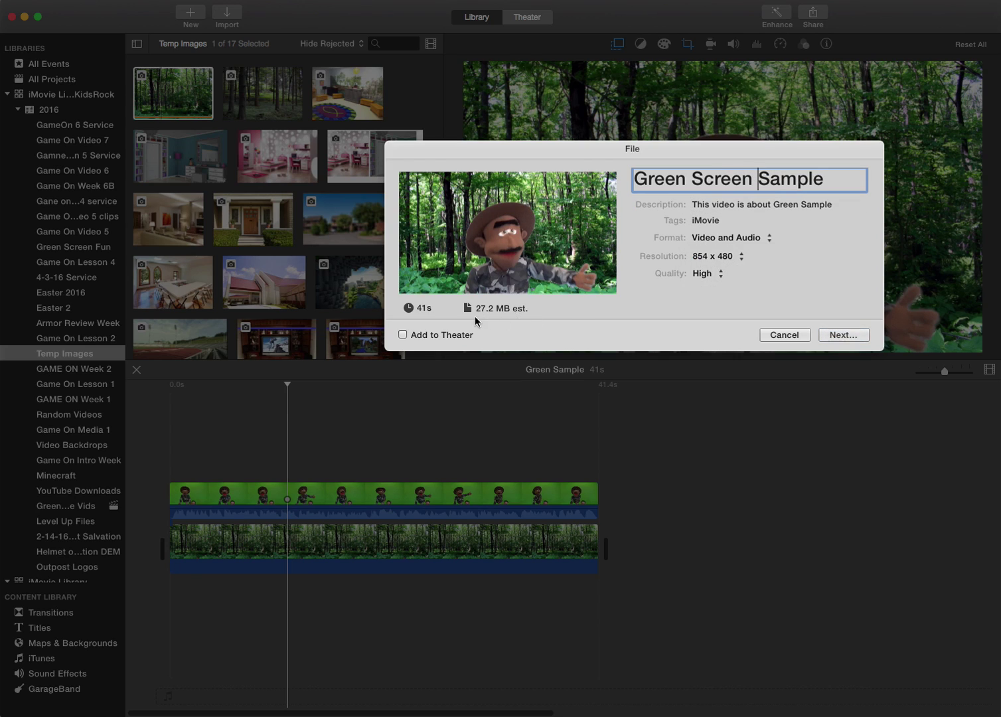
left_click(703, 273)
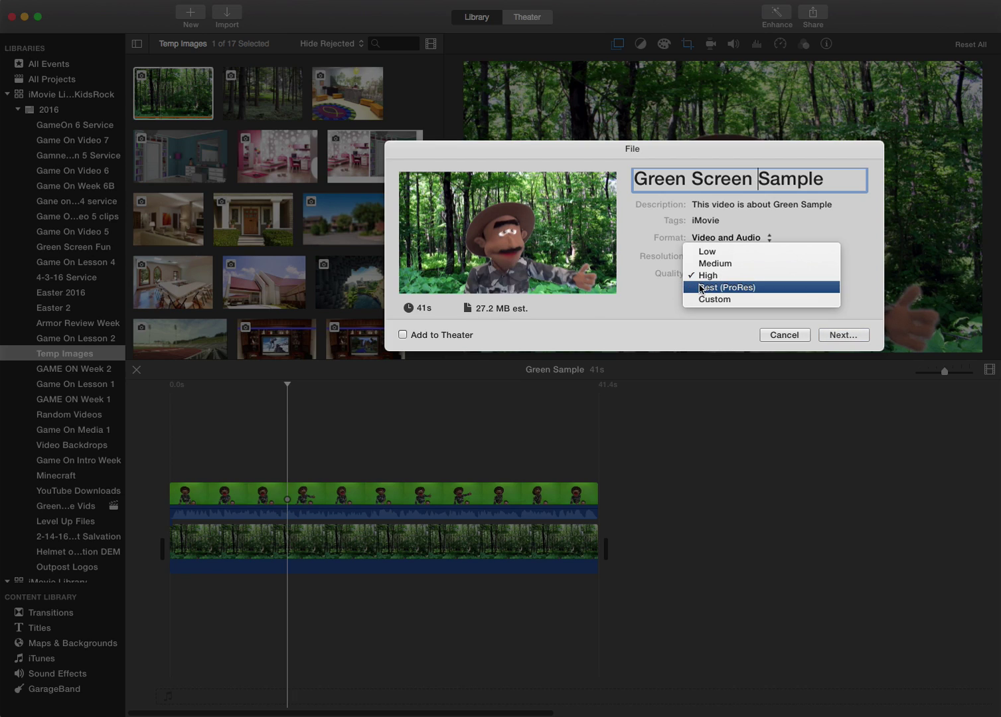
left_click(717, 288)
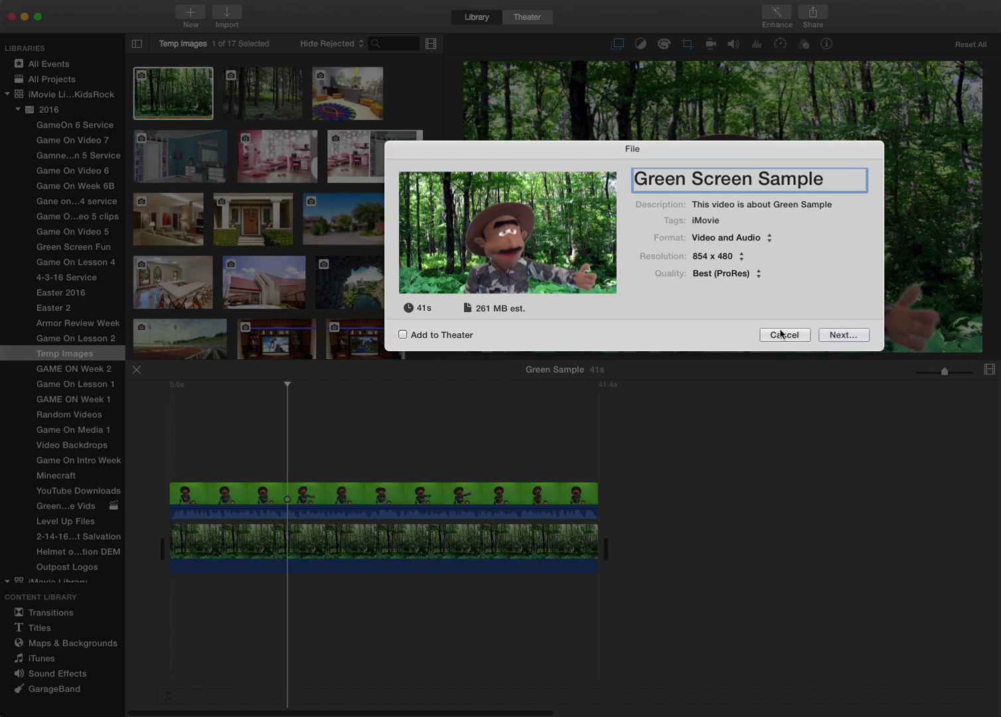
left_click(838, 344)
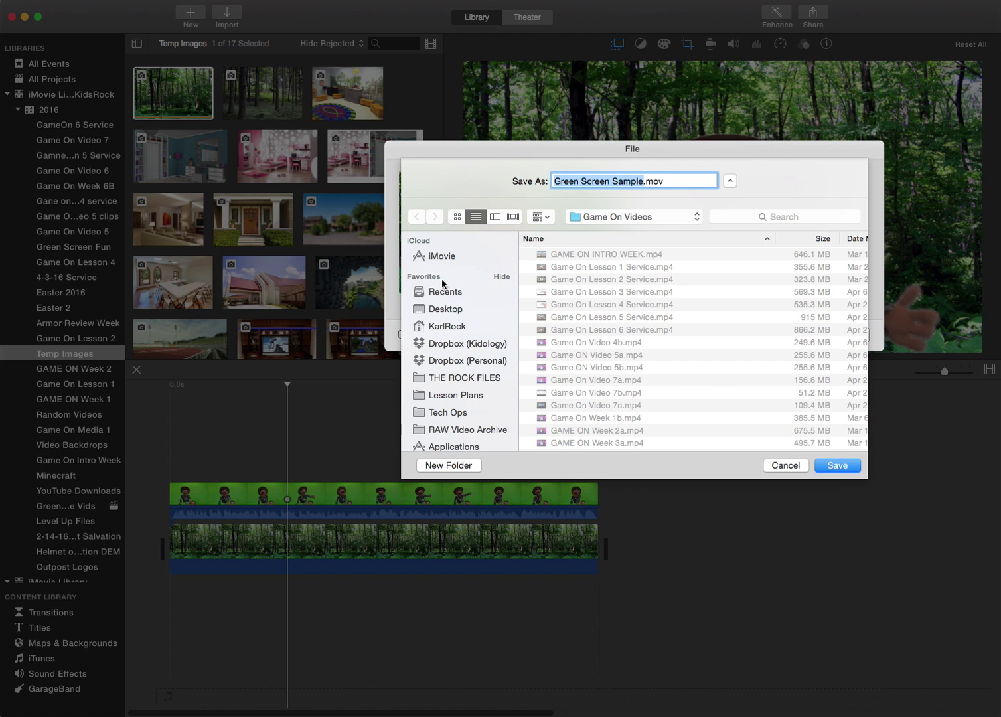
left_click(438, 313)
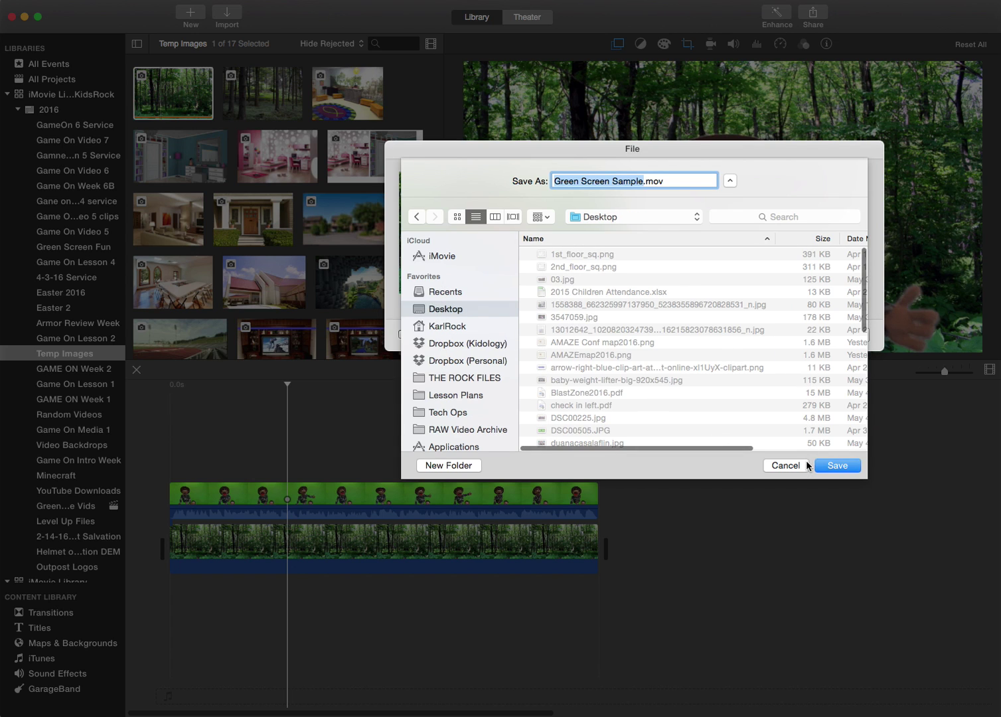
left_click(835, 465)
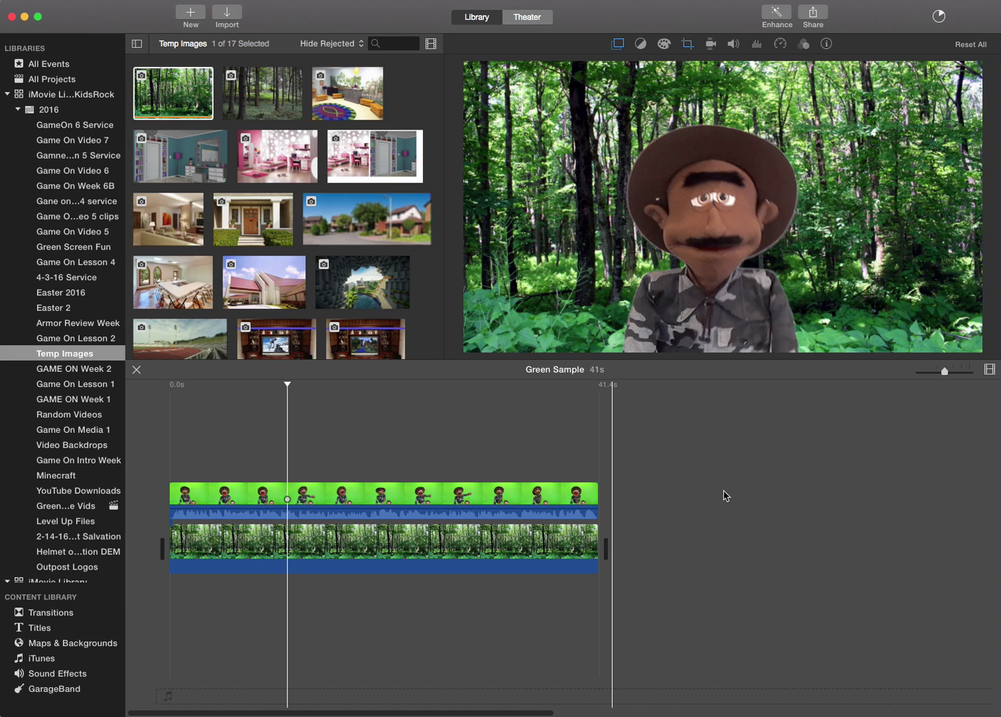
Browse the GameOn library events and open the Game On Service 6 project.
left_click(70, 128)
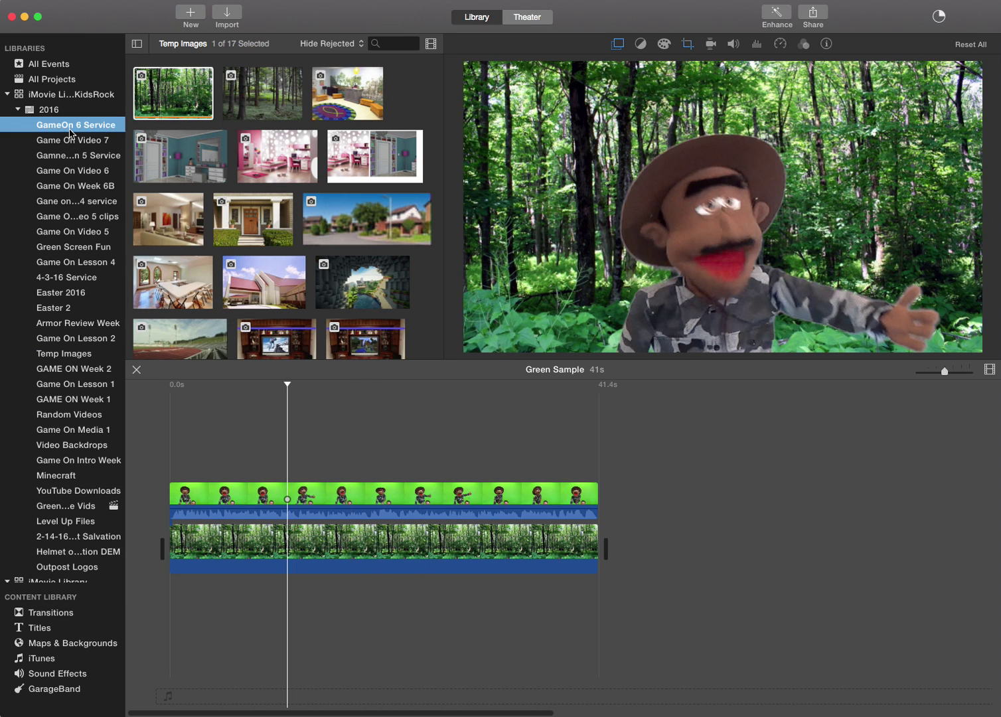
left_click(70, 157)
left_click(65, 173)
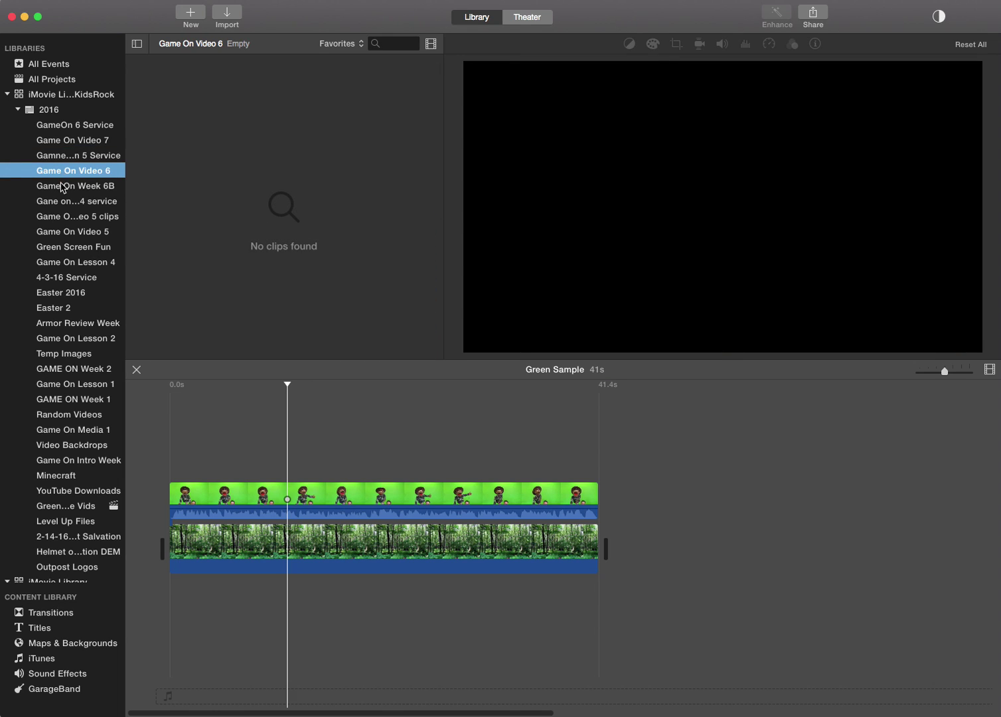
left_click(62, 187)
left_click(30, 80)
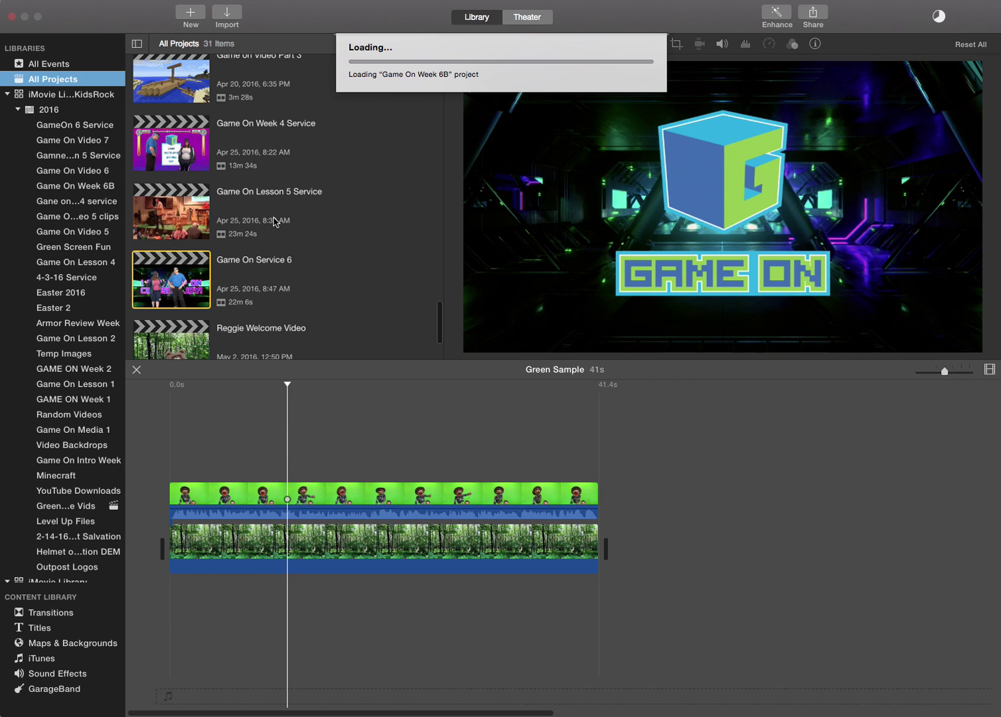
double_click(195, 282)
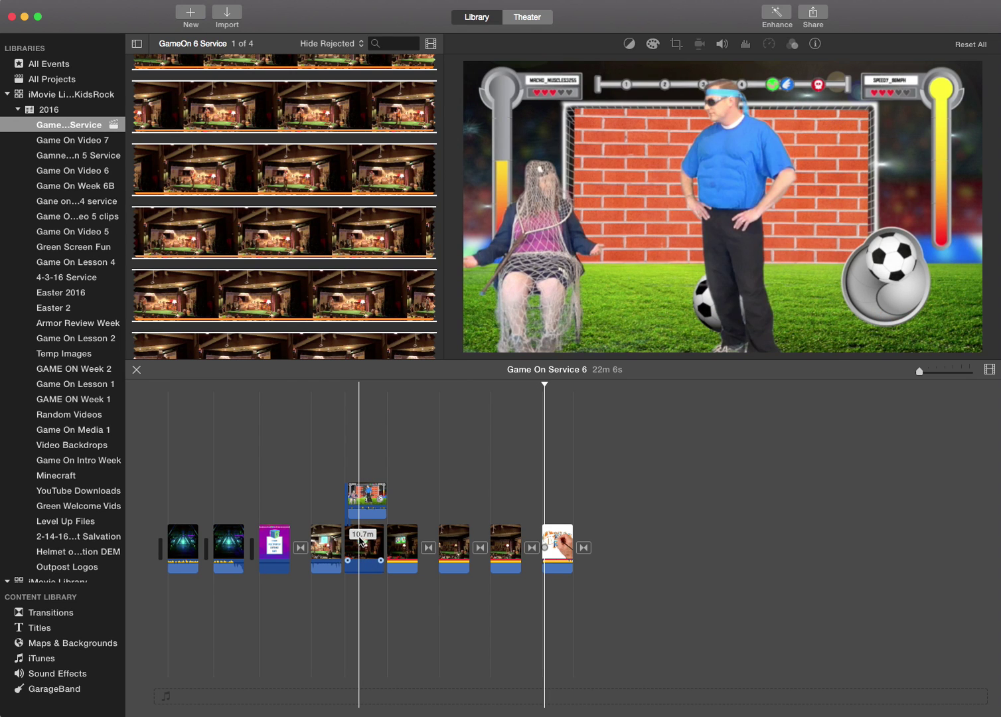
Return to All Projects, preview Game On Week 4 Service, and scroll the project list.
left_click(45, 81)
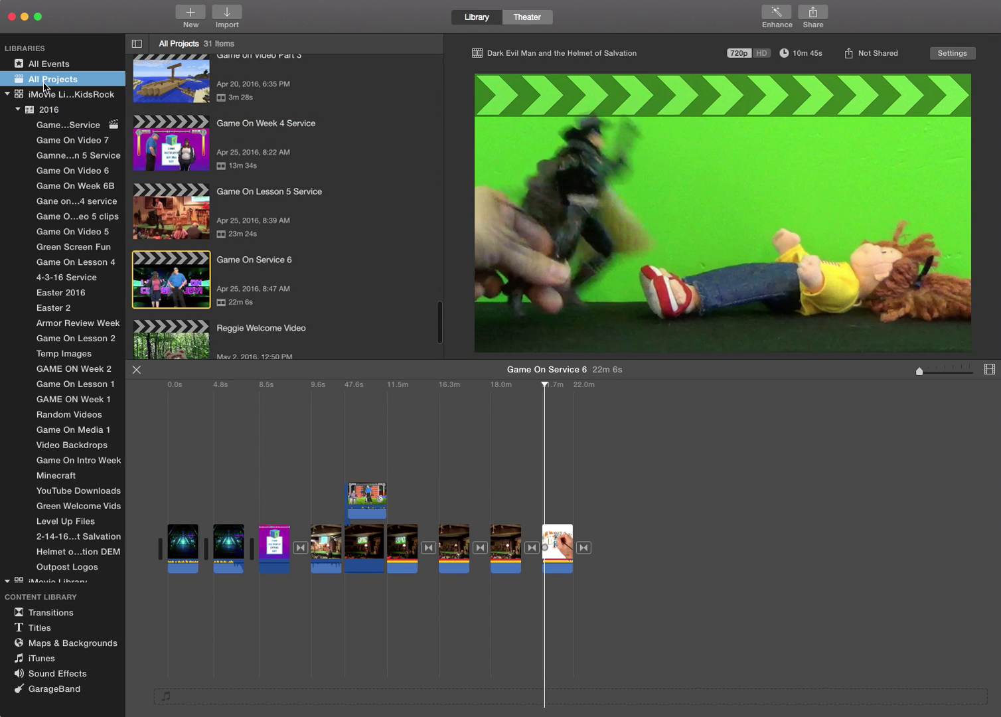
left_click(171, 152)
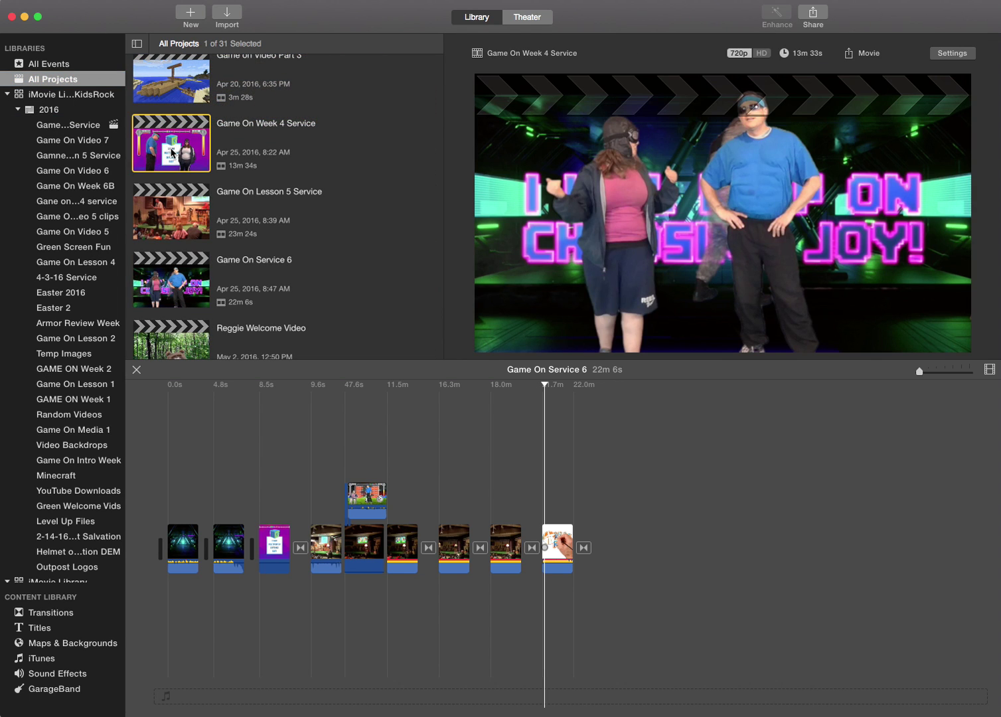
scroll(196, 219, "down", 3)
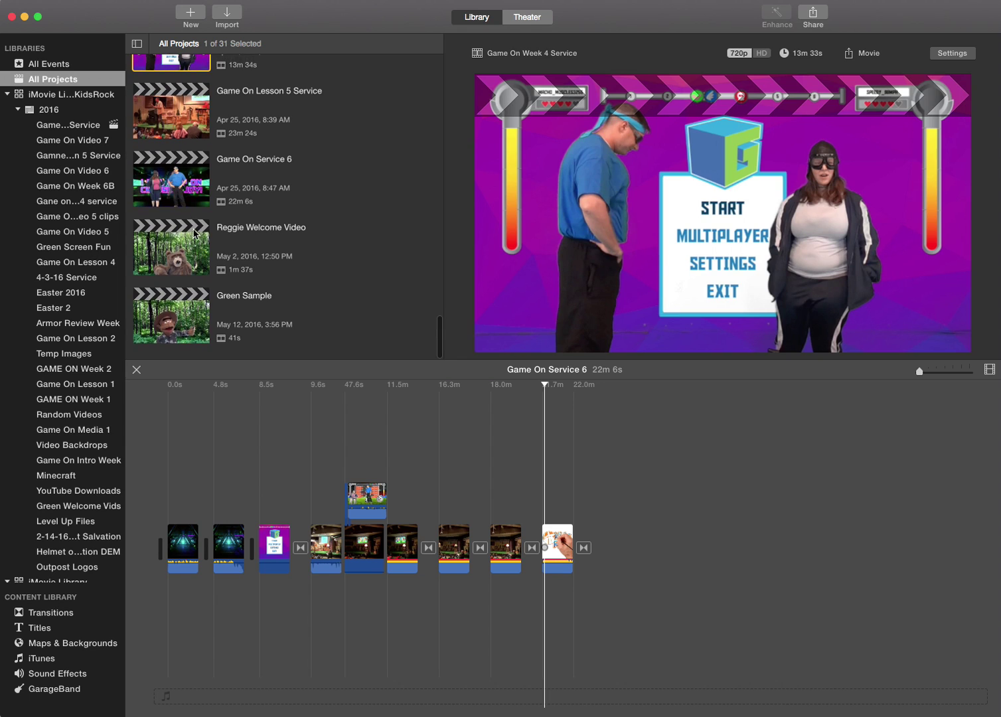
scroll(194, 219, "up", 10)
scroll(193, 235, "up", 6)
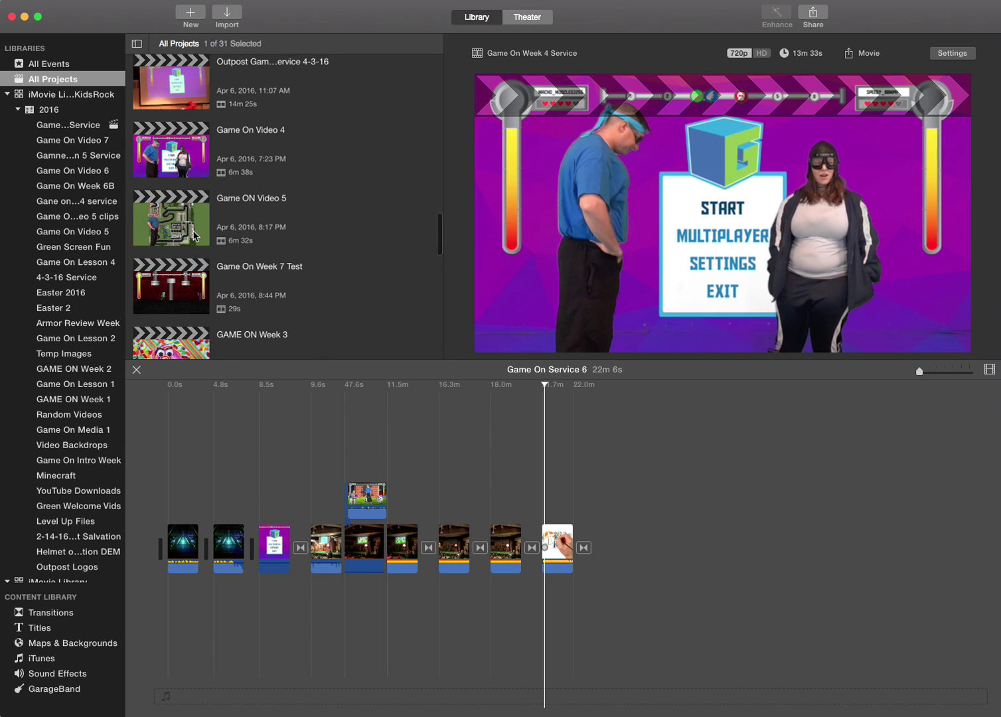
Open Game ON Video 5, play it briefly, and inspect its green-screen overlay and map clips.
double_click(195, 235)
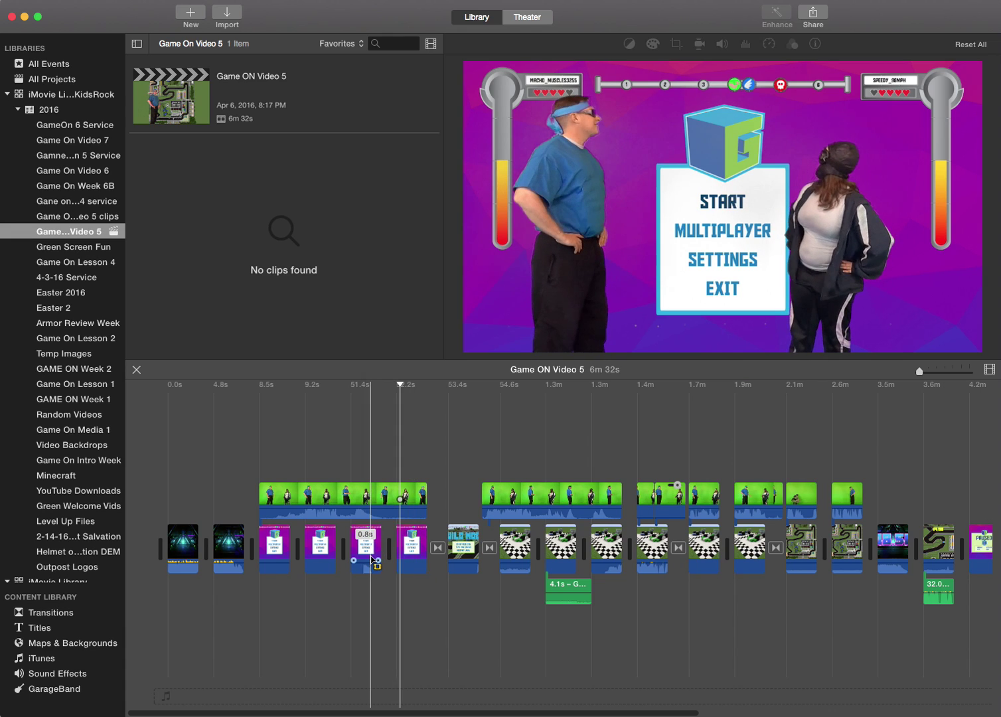
left_click(355, 467)
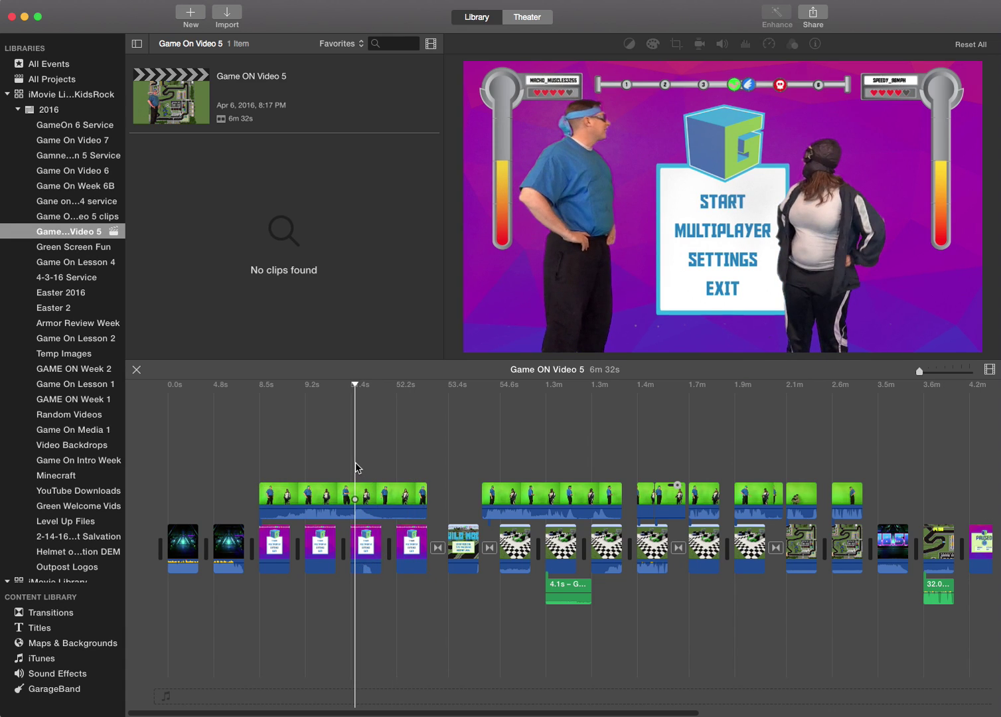
key("space")
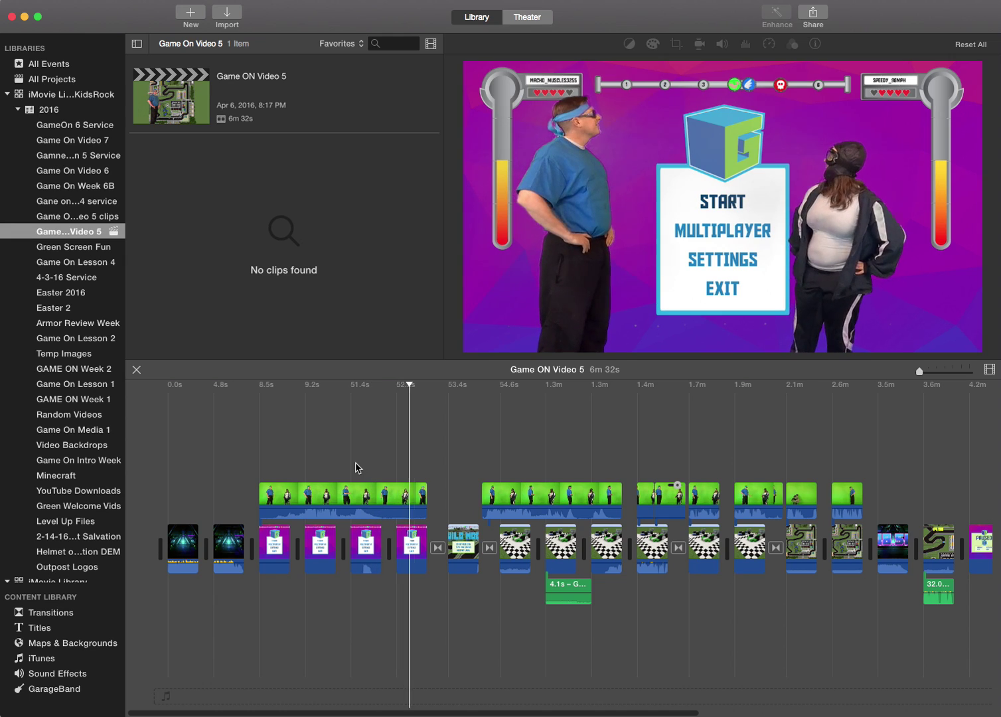
key("space")
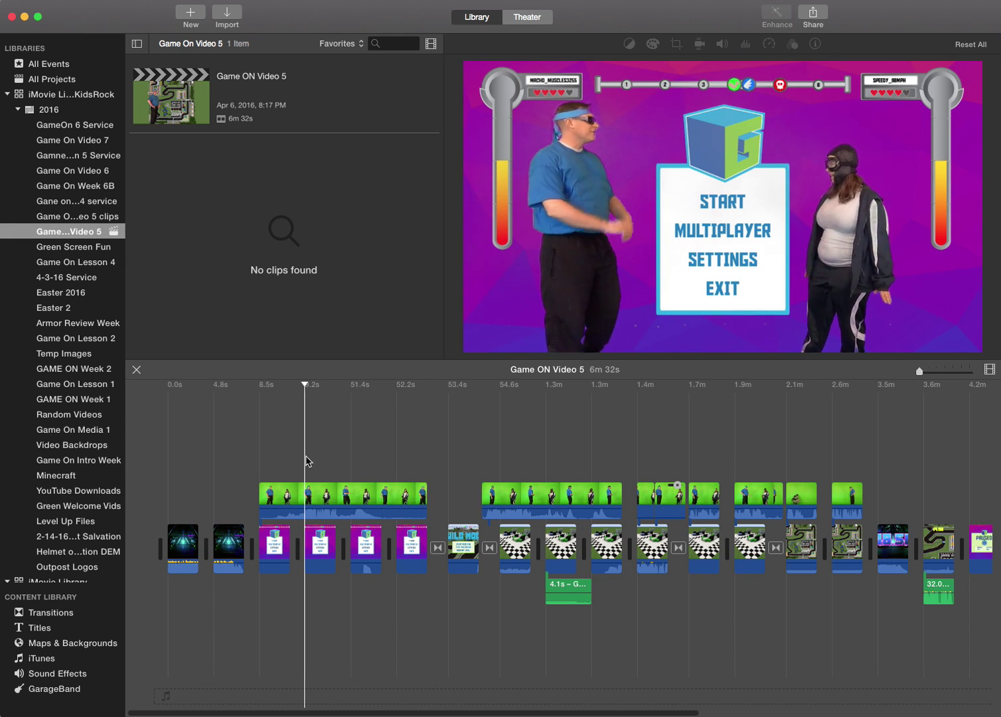
left_click(330, 463)
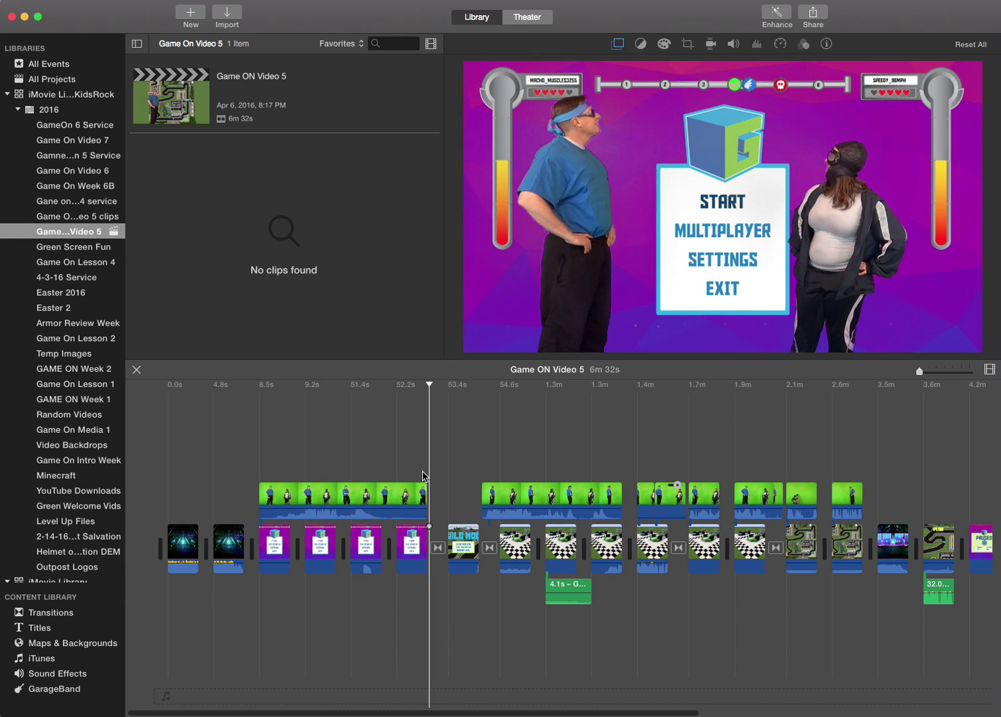
left_click(594, 503)
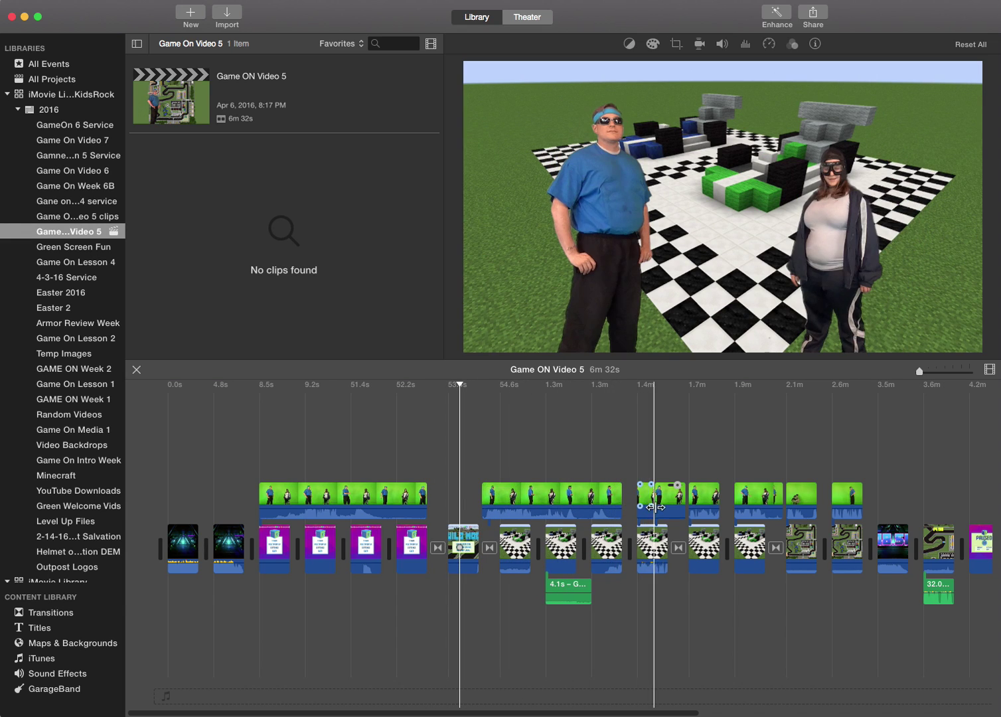
left_click(710, 508)
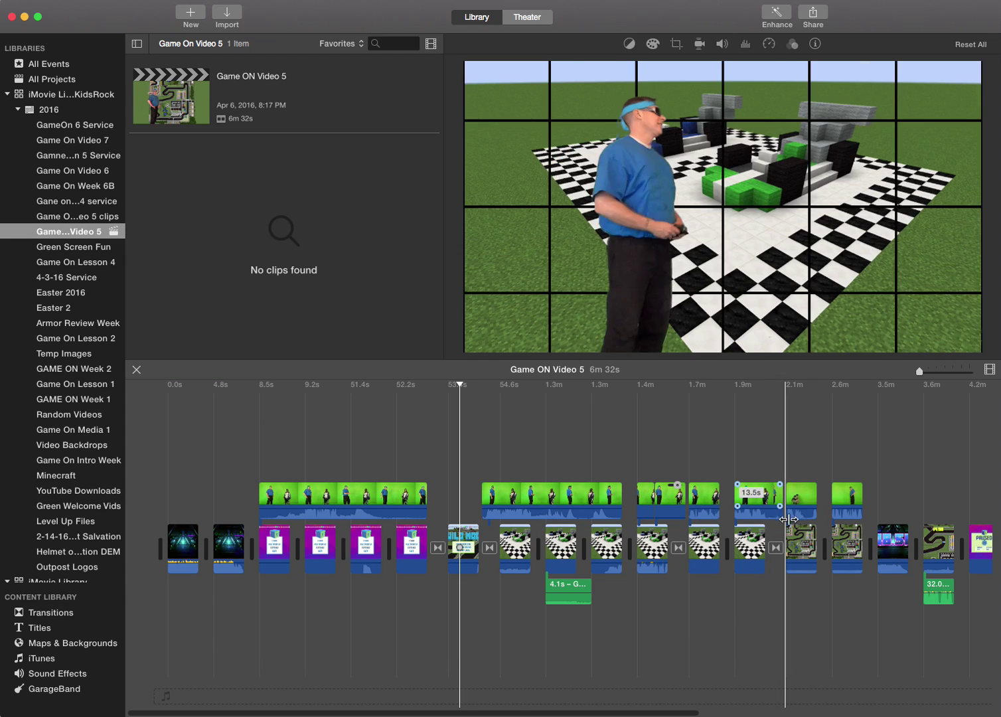
left_click(856, 539)
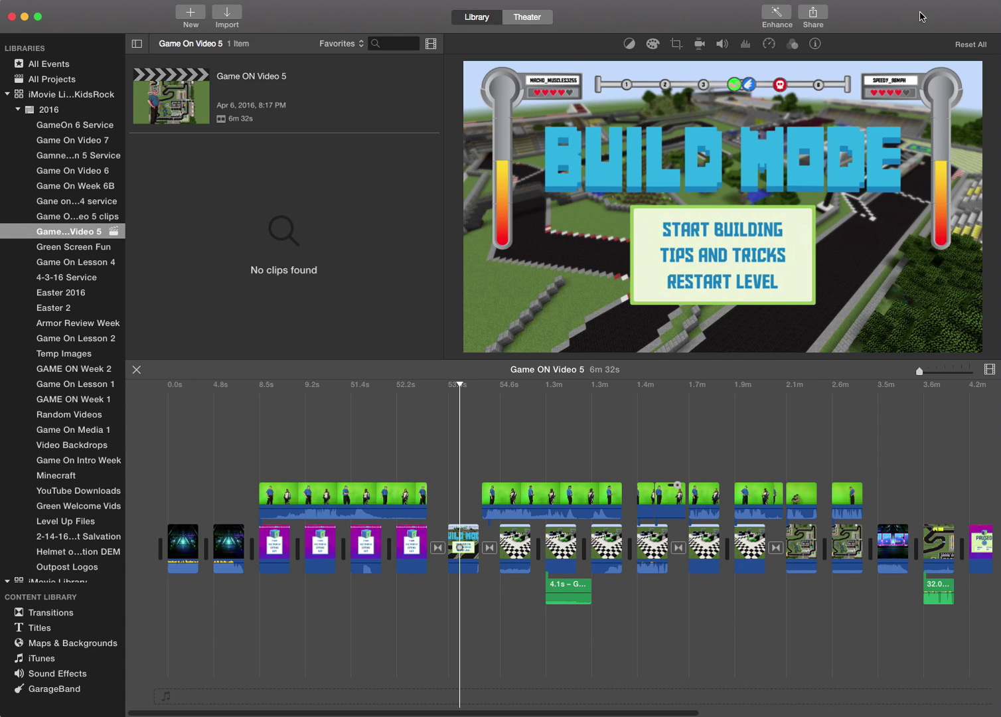
In Finder, show the Desktop and pick Green Screen Sample.mov.
key("super+Tab")
key("super+Tab")
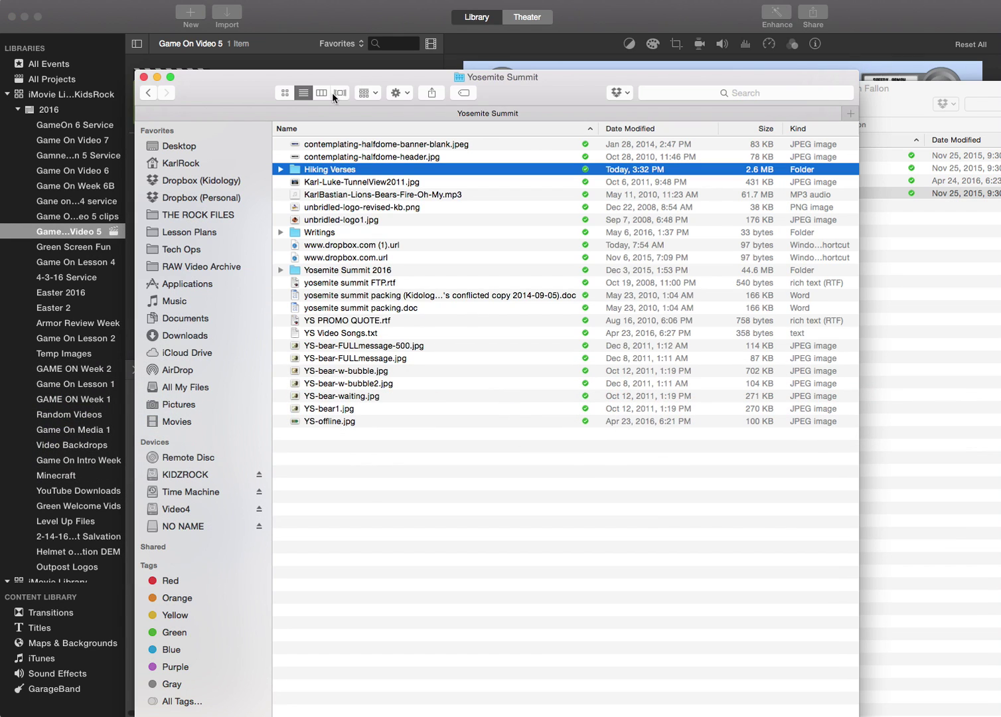
left_click(204, 146)
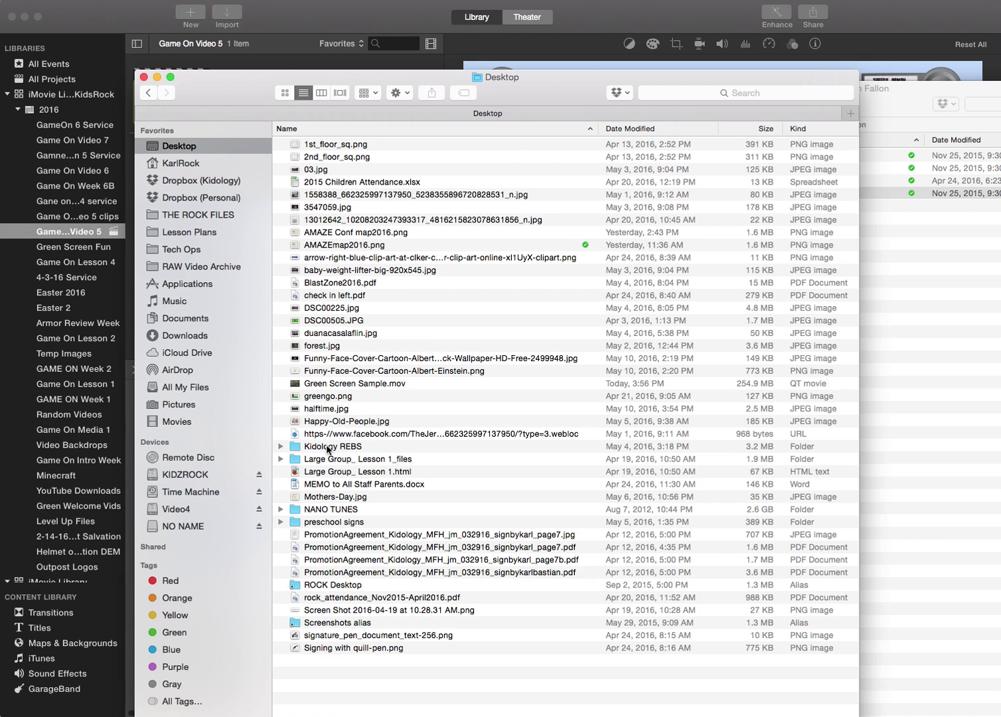
left_click(328, 383)
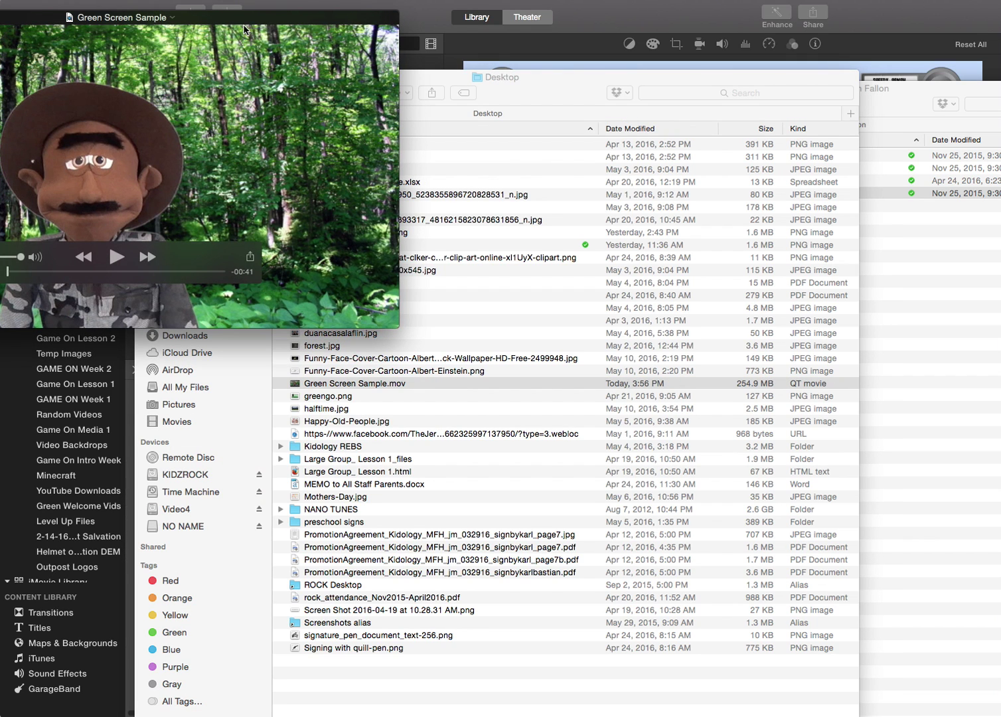
Center the QuickTime window and pause Green Screen Sample after about 4 seconds of playback.
left_click_drag(244, 29, 601, 223)
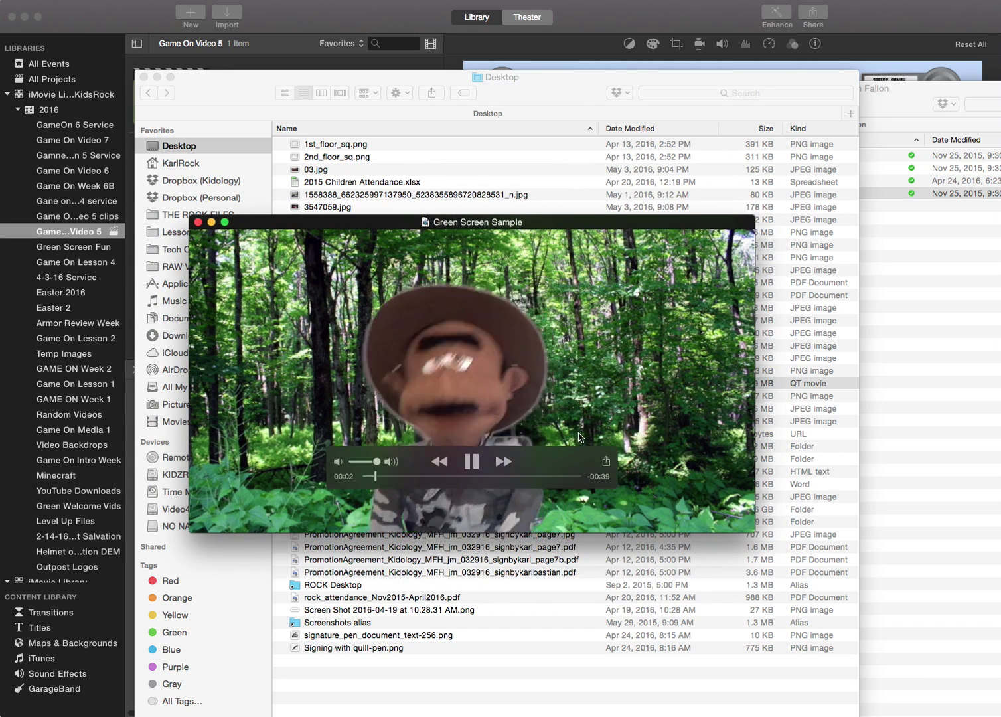
key("space")
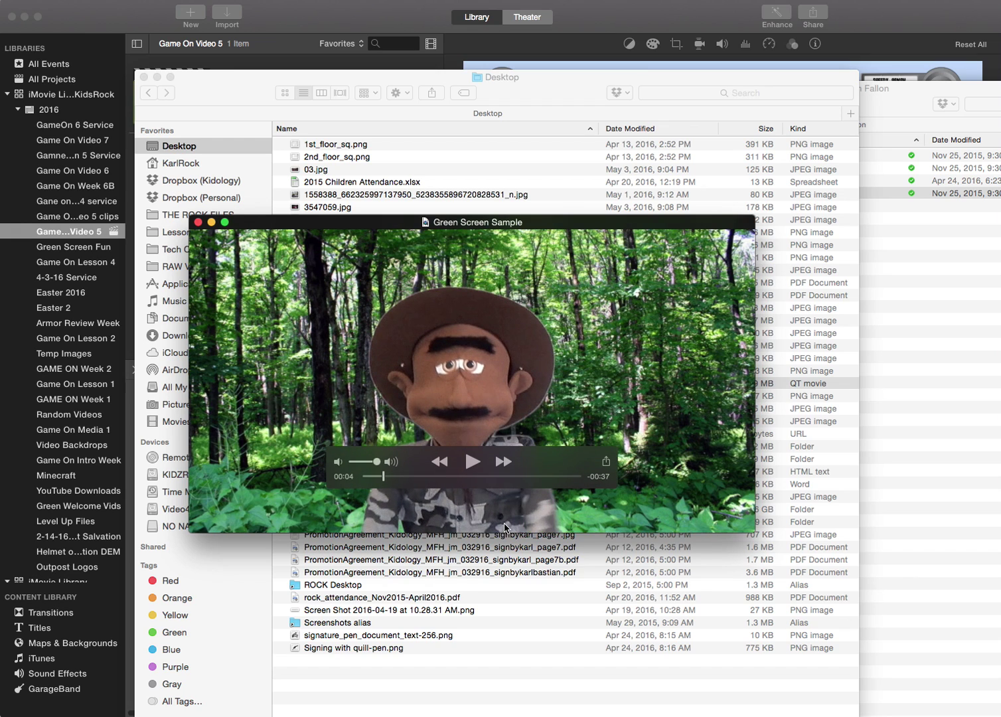